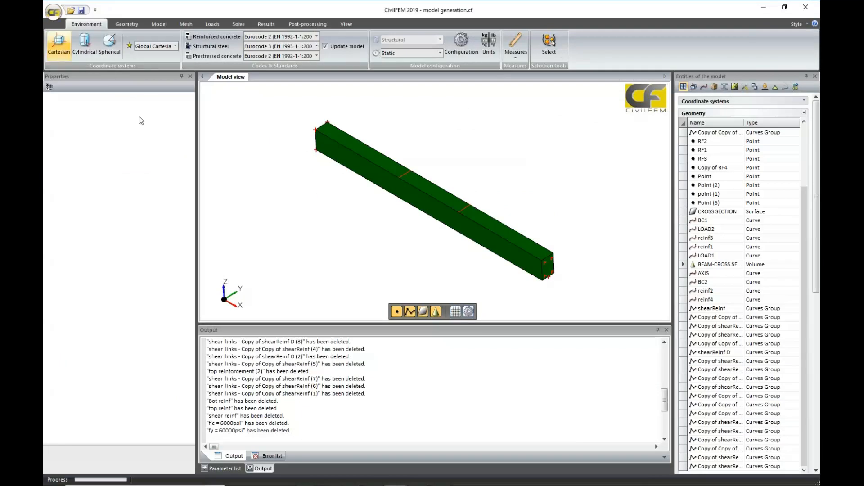
Inspect the BEAM-CROSS SECTION volume from several angles, including its top load lines, its underside and the reinforcement points at its end.
left_click(126, 24)
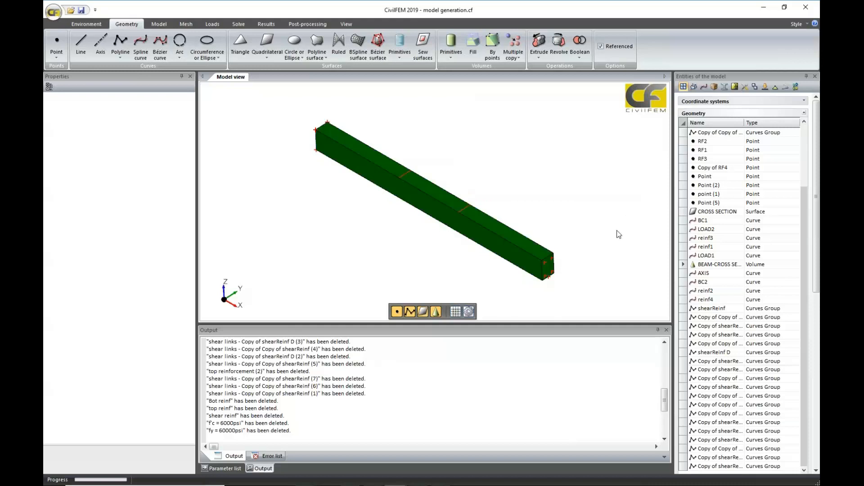
middle_click_drag(616, 230, 609, 215)
scroll(609, 215, "up", 4)
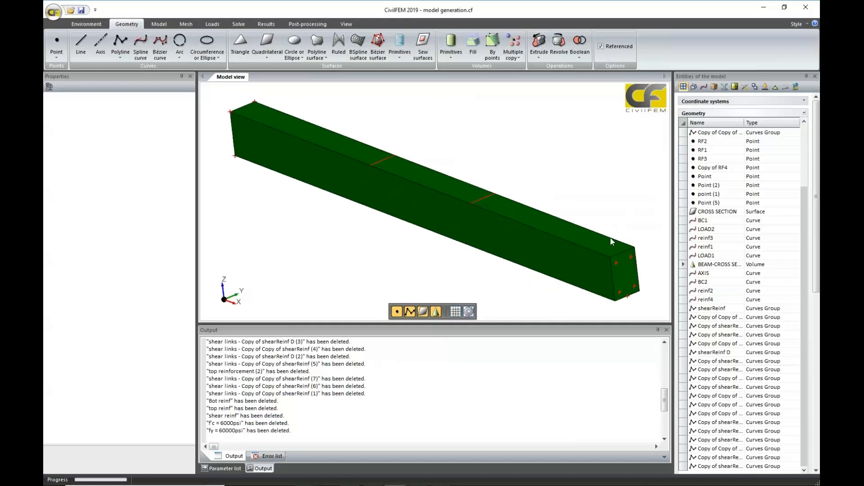
left_click(586, 269)
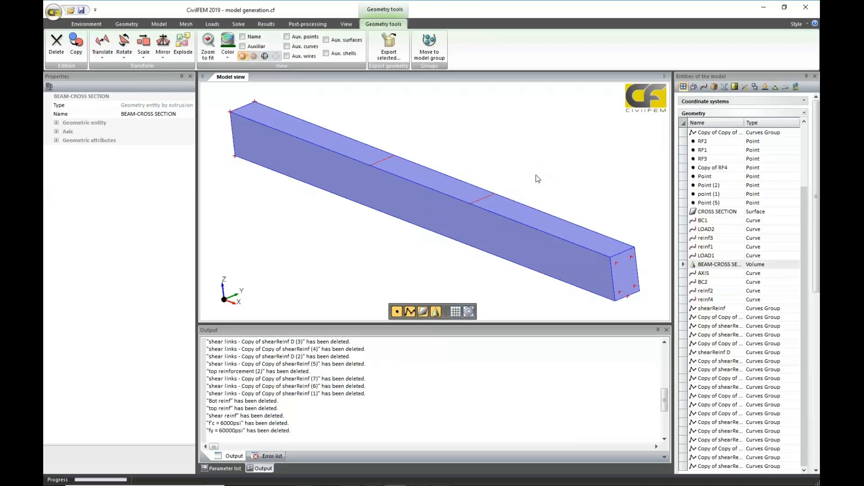
middle_click_drag(539, 193, 544, 227)
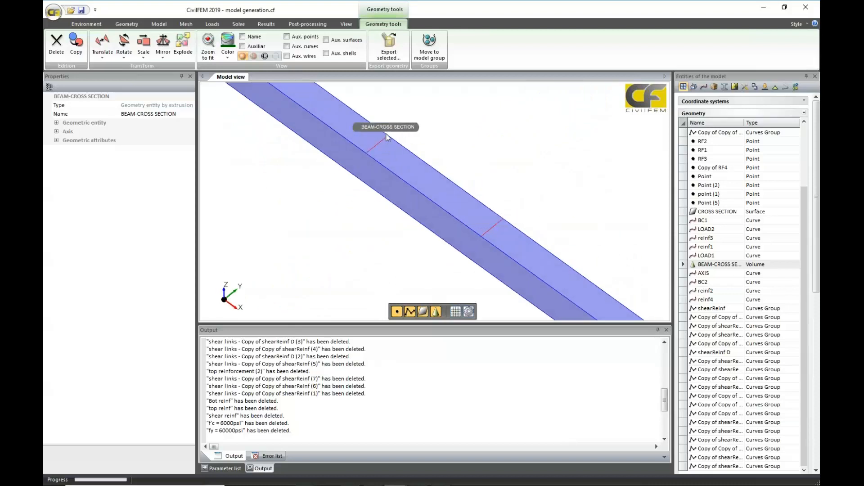
middle_click_drag(431, 216, 418, 136)
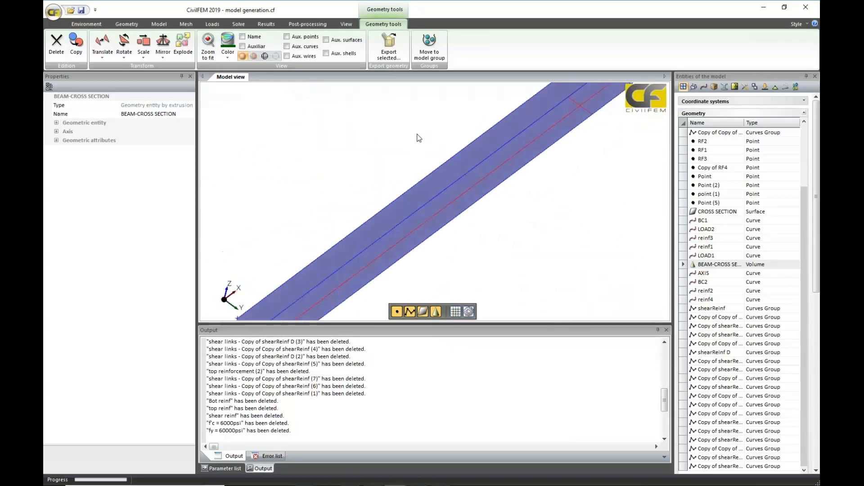
middle_click_drag(418, 245, 555, 140)
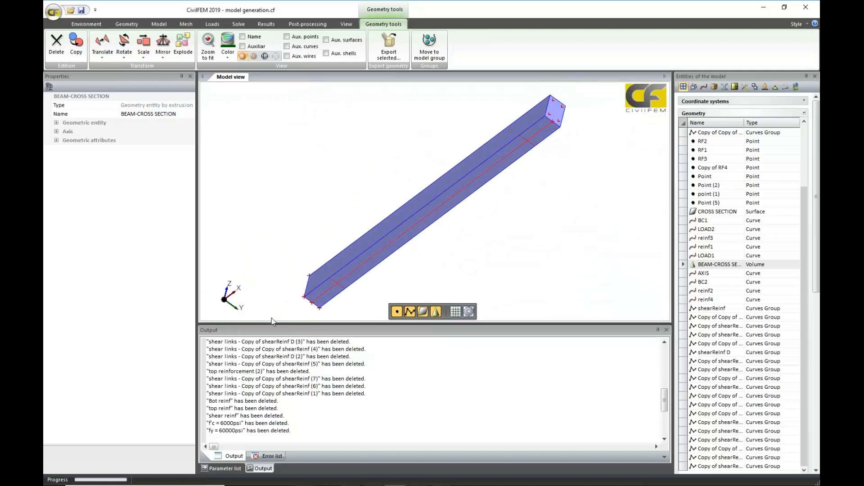
middle_click_drag(414, 201, 483, 193)
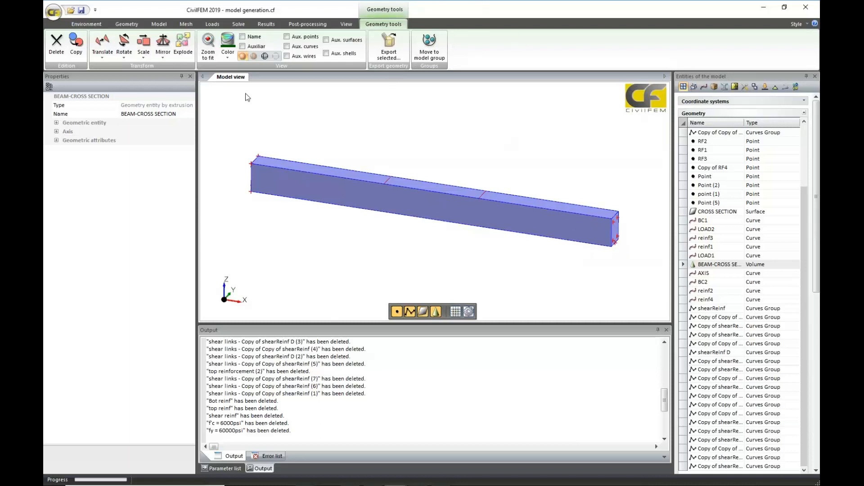
scroll(358, 160, "up", 2)
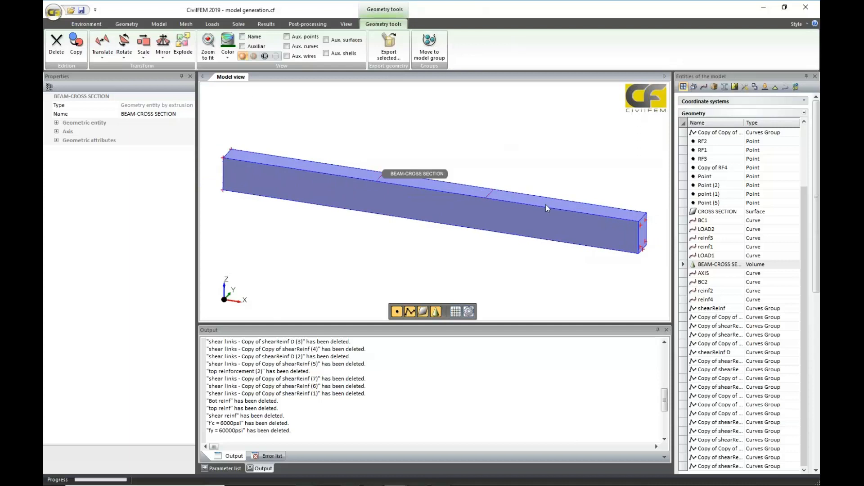
left_click(158, 24)
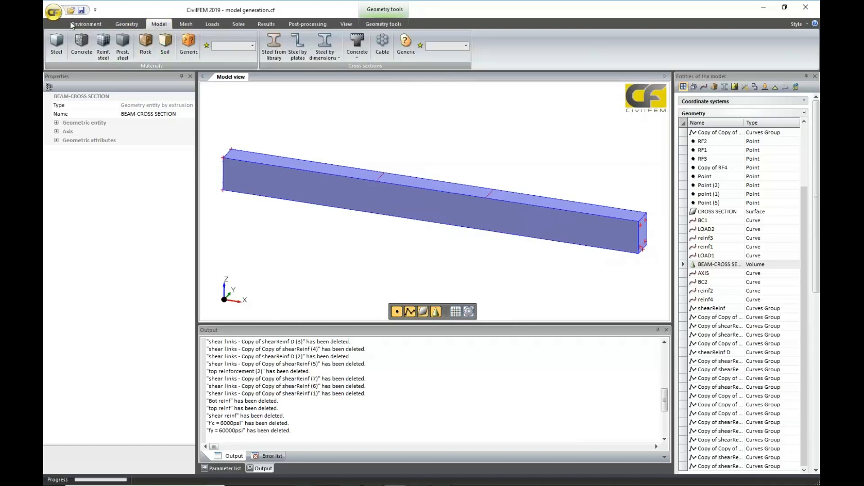
left_click(124, 25)
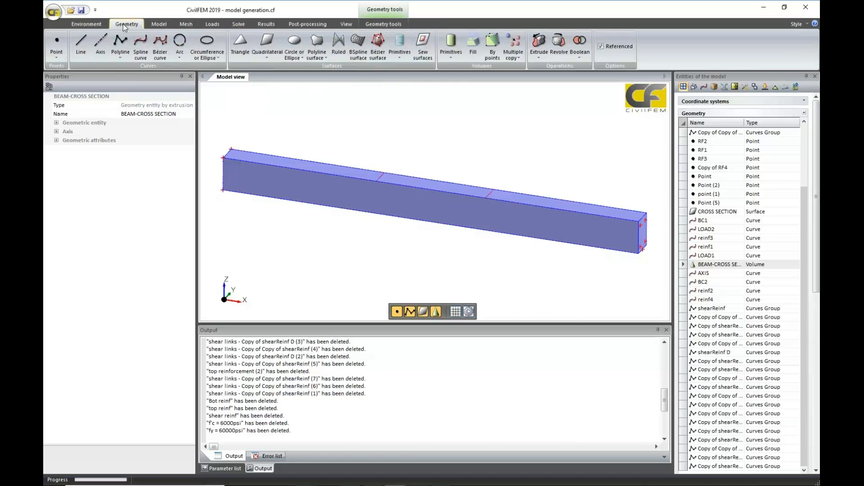
Create a concrete material based on the ACI code with the f'c = 6000psi grade.
left_click(157, 26)
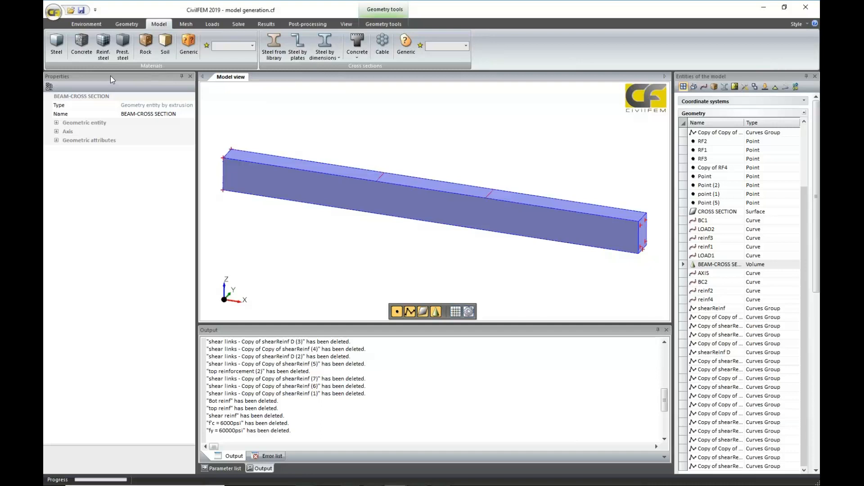
left_click(81, 43)
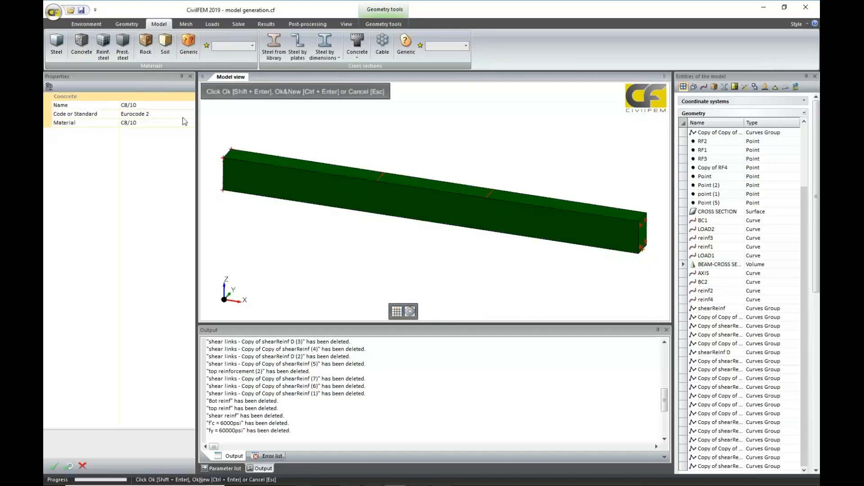
left_click(187, 116)
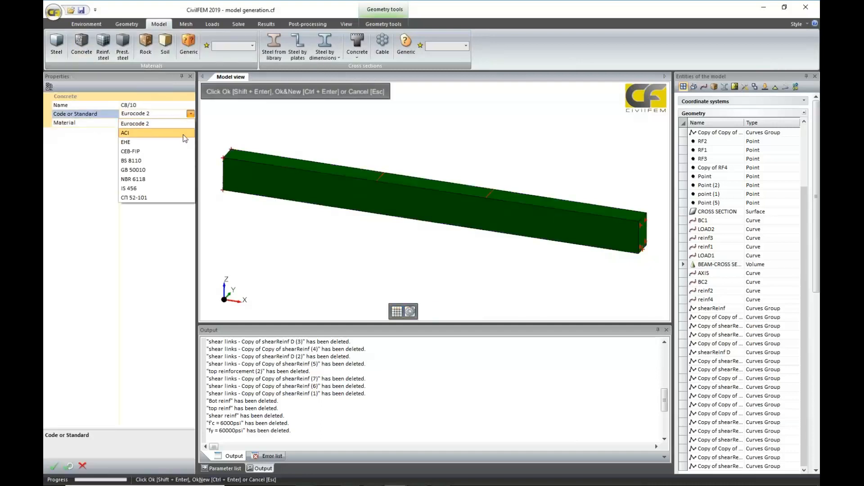
left_click(182, 133)
left_click(183, 124)
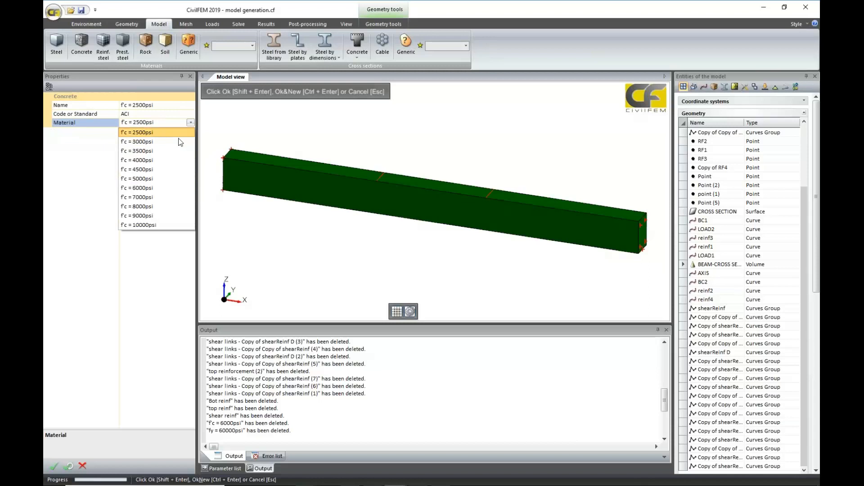
left_click(177, 189)
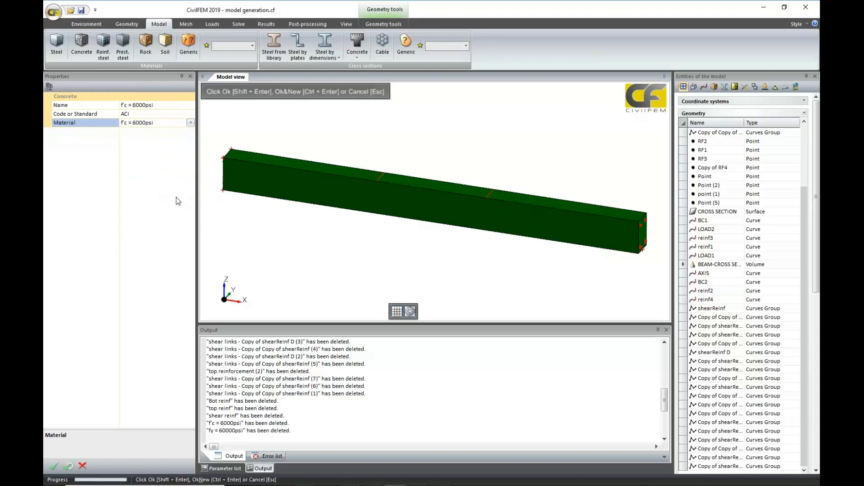
left_click(53, 466)
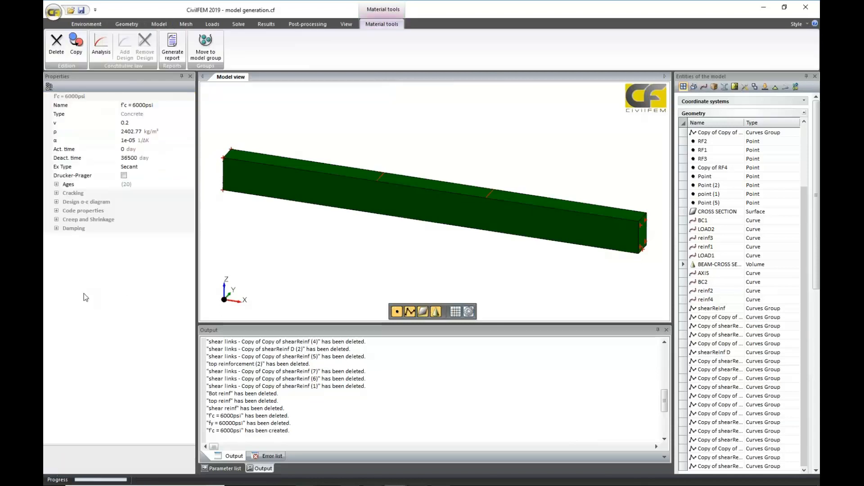
Review the concrete's design stress-strain and code properties, and view the Linear Ex elastic modulus table as a chart without keeping changes.
left_click(56, 203)
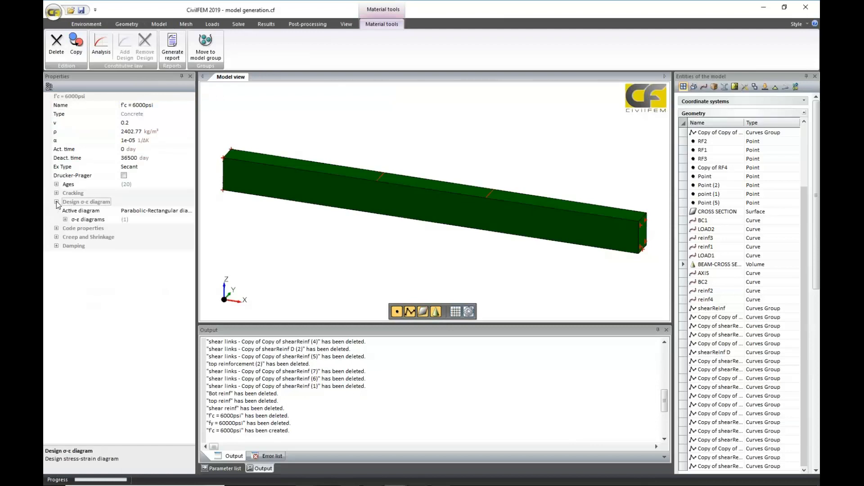
left_click(57, 228)
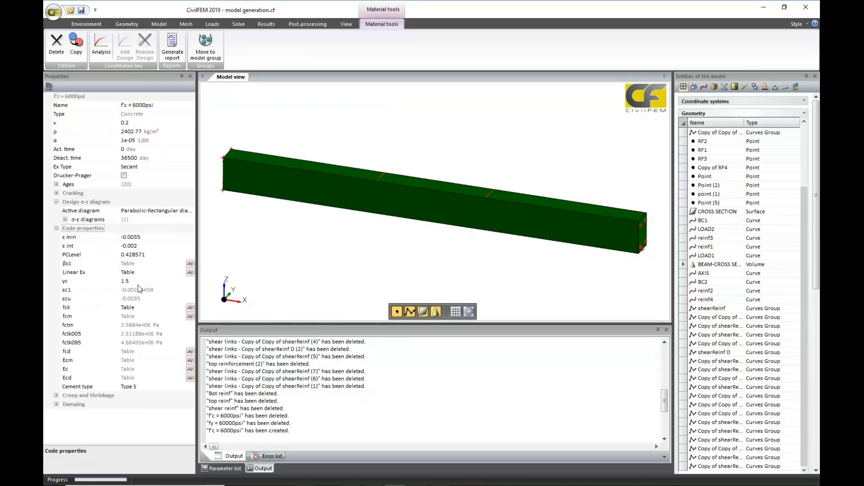
left_click(189, 272)
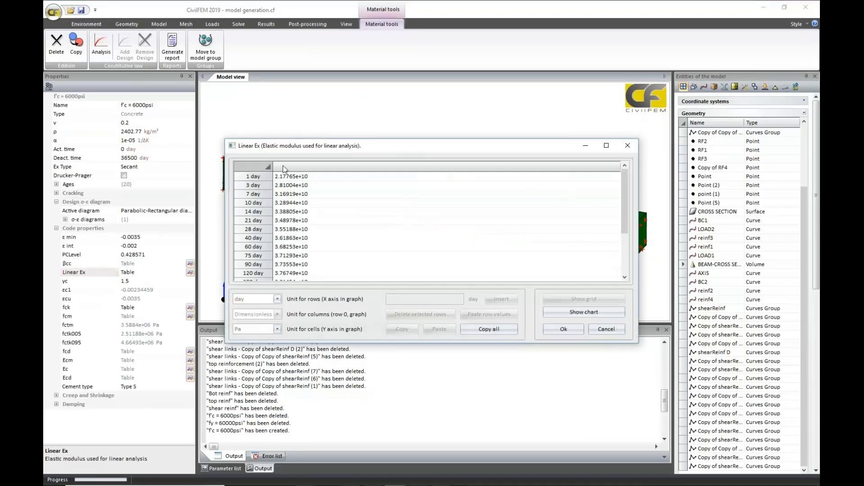
left_click(601, 311)
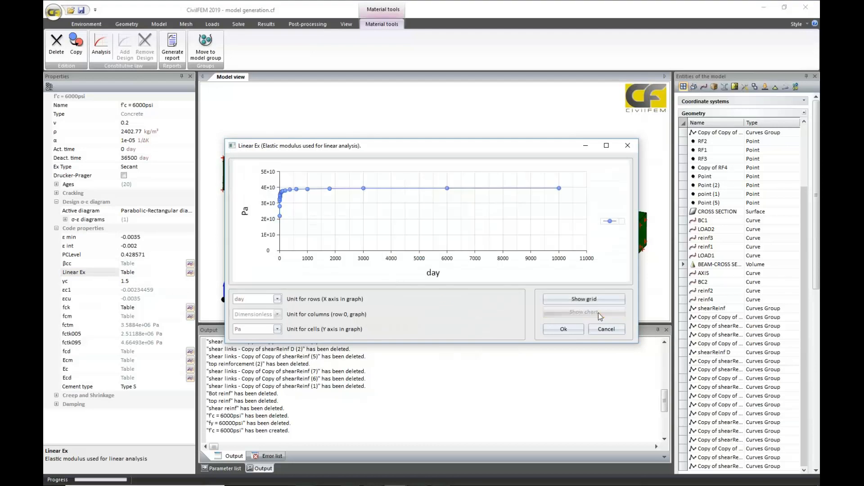
left_click(627, 145)
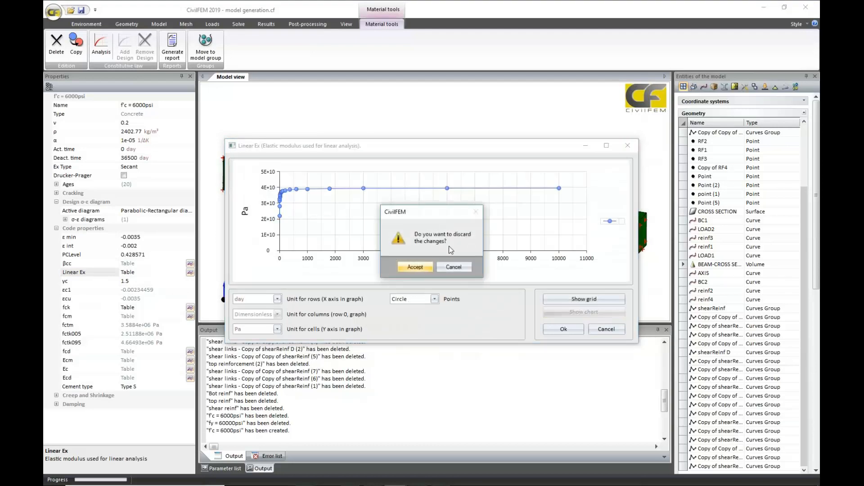
left_click(415, 267)
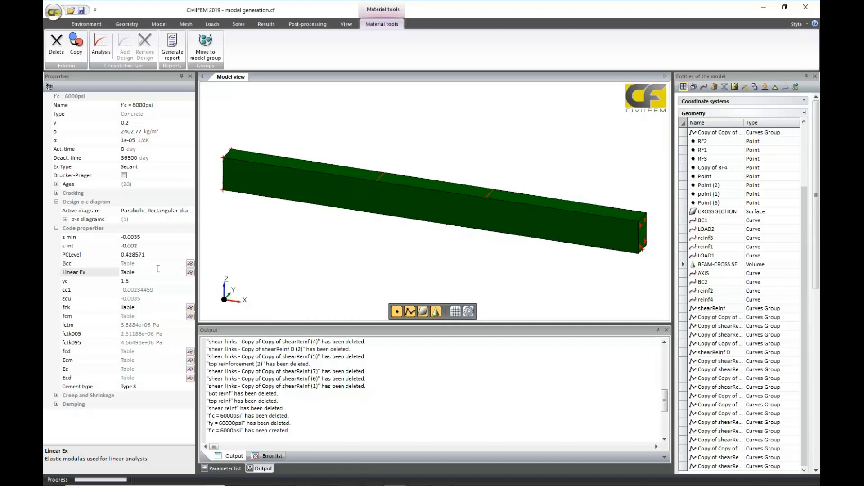
left_click(57, 229)
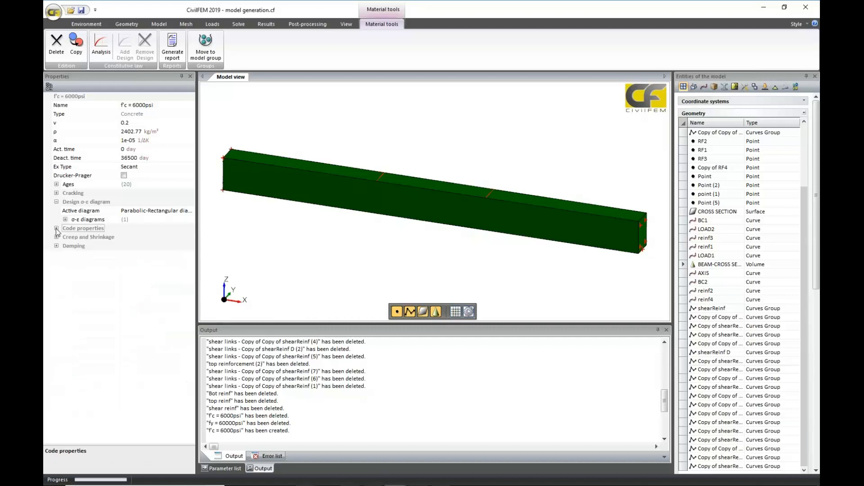
left_click(56, 201)
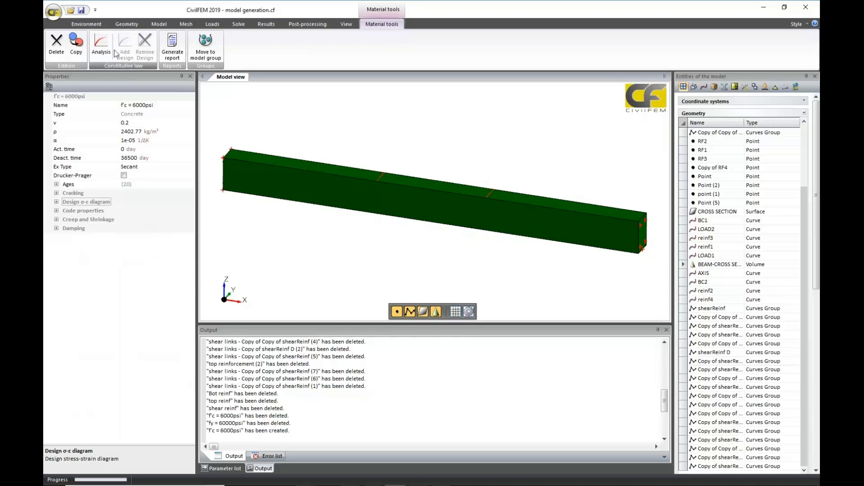
Define the concrete's analysis stress-strain diagram as Short term loads diagram.
left_click(101, 45)
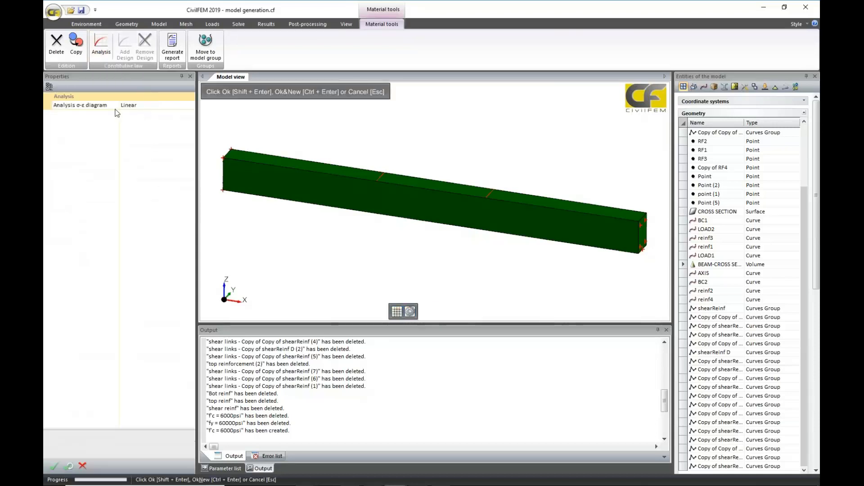
left_click(175, 106)
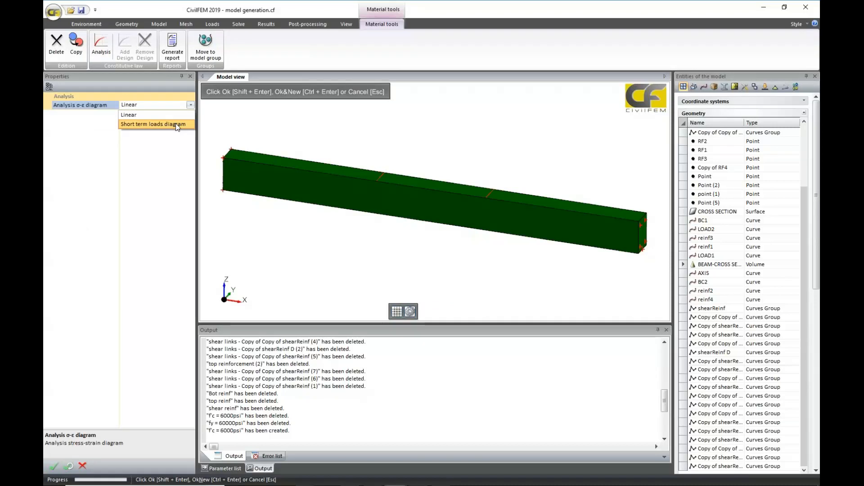
left_click(176, 123)
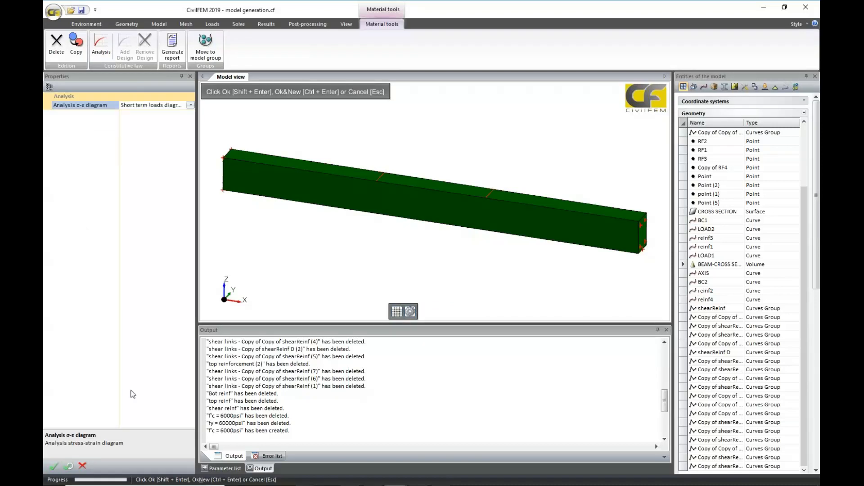
left_click(54, 465)
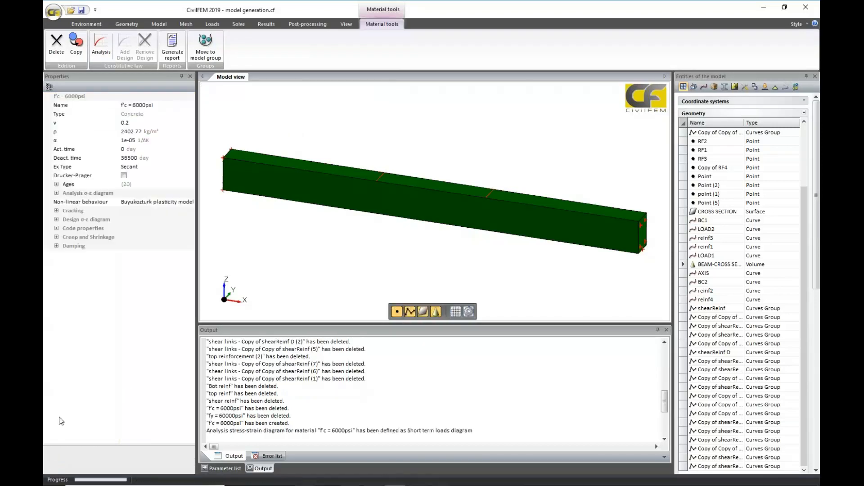
View the data of the concrete's analysis stress-strain diagram as a full-screen chart, and close it discarding changes.
left_click(56, 193)
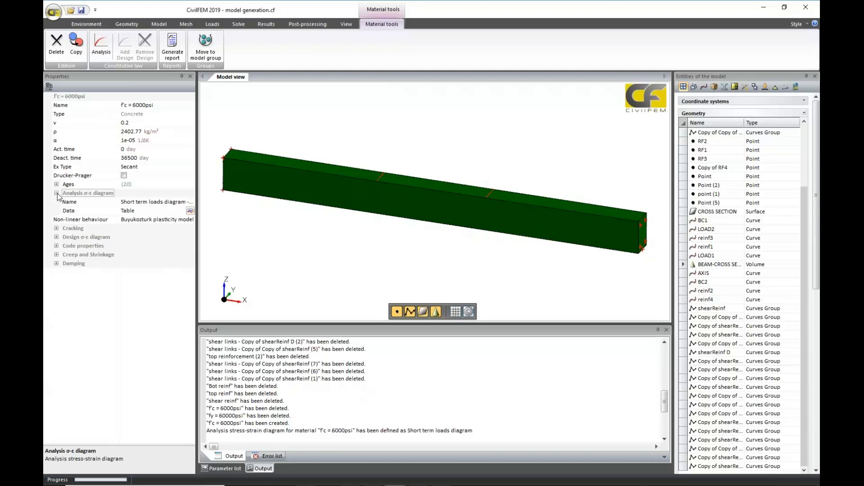
left_click(190, 211)
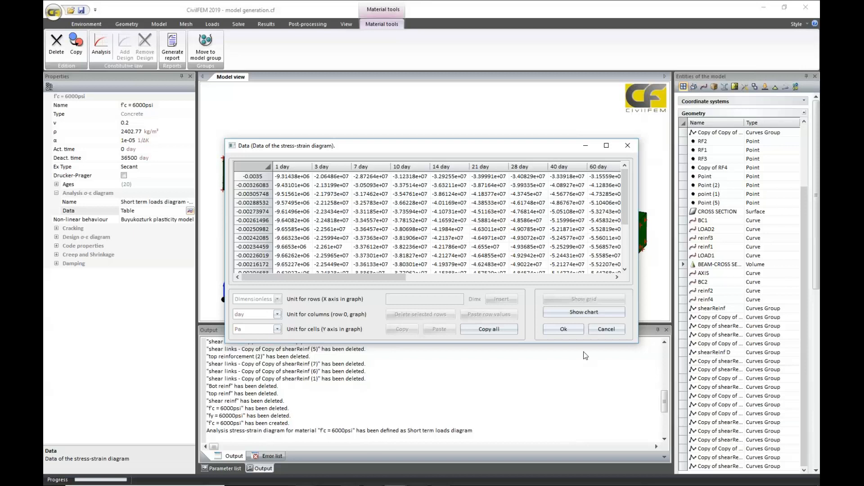
left_click(580, 311)
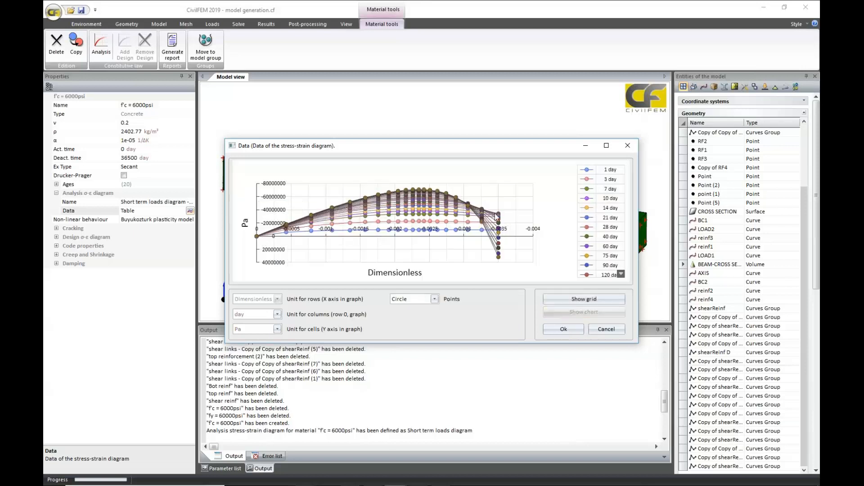
left_click(606, 146)
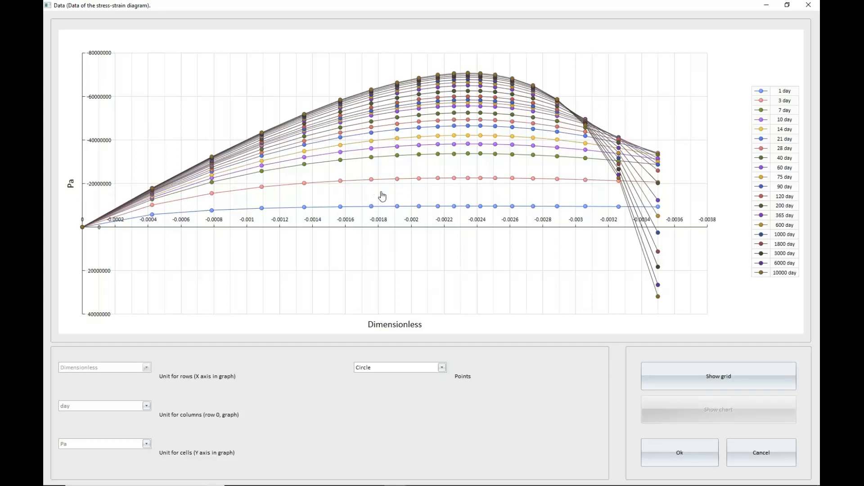
left_click(809, 5)
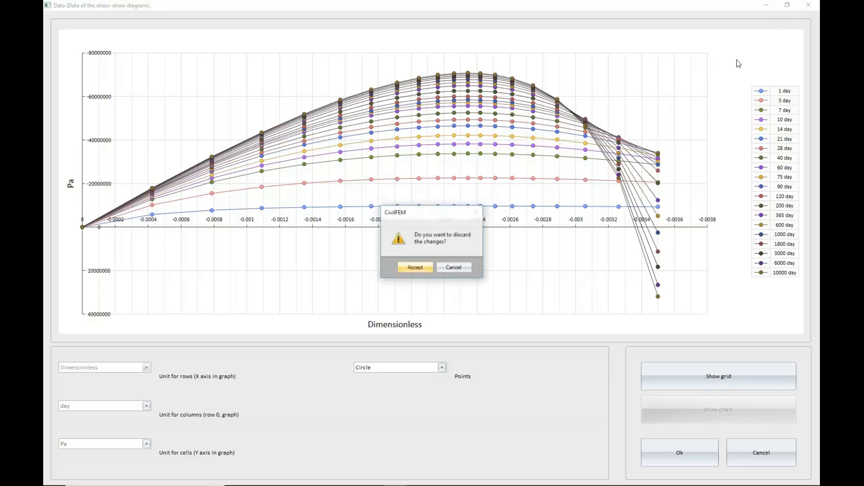
left_click(414, 268)
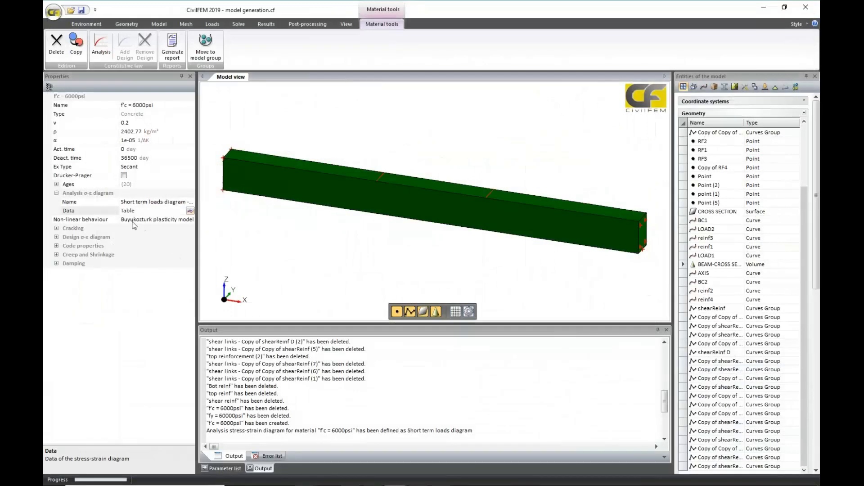
Set the concrete's non-linear behaviour to Isotropic plasticity model and enable cracking.
left_click(184, 220)
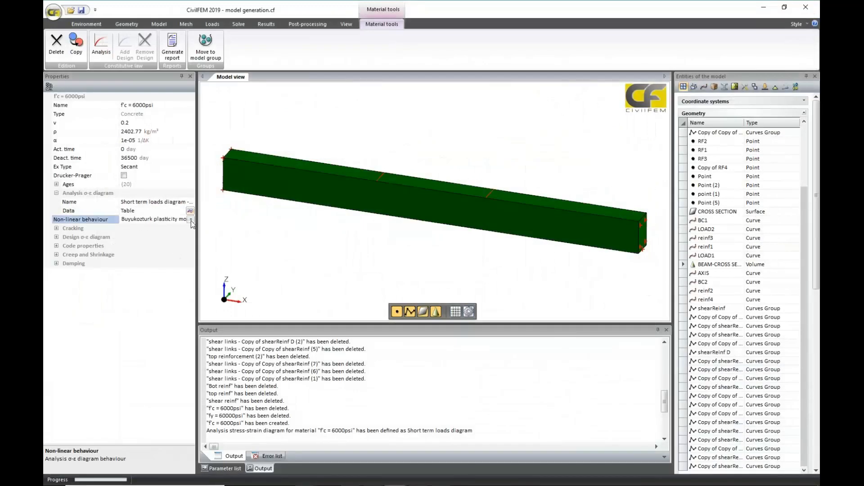
left_click(191, 219)
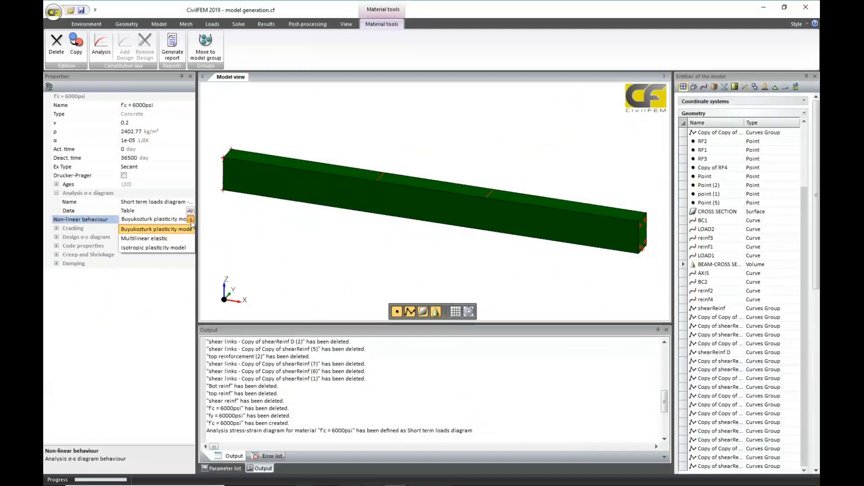
left_click(179, 248)
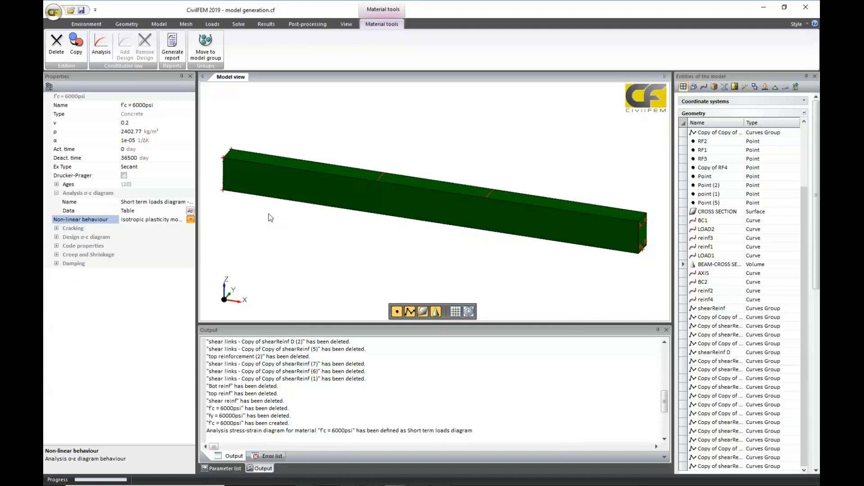
left_click(164, 350)
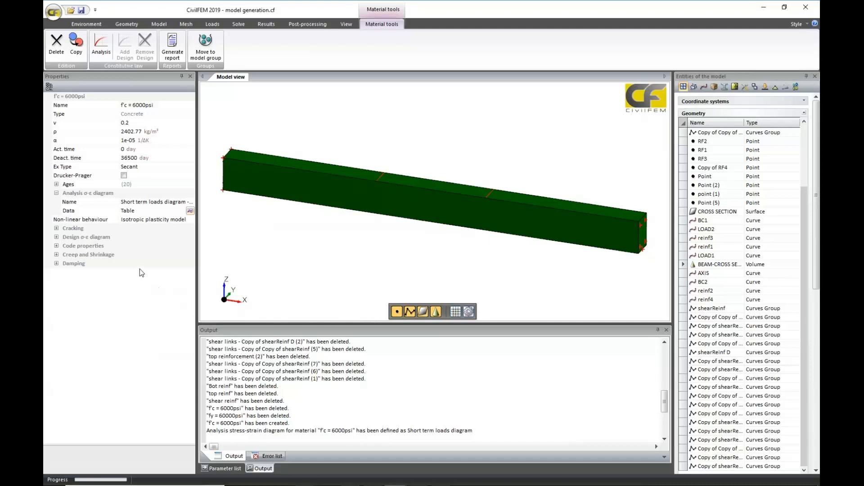
left_click(56, 229)
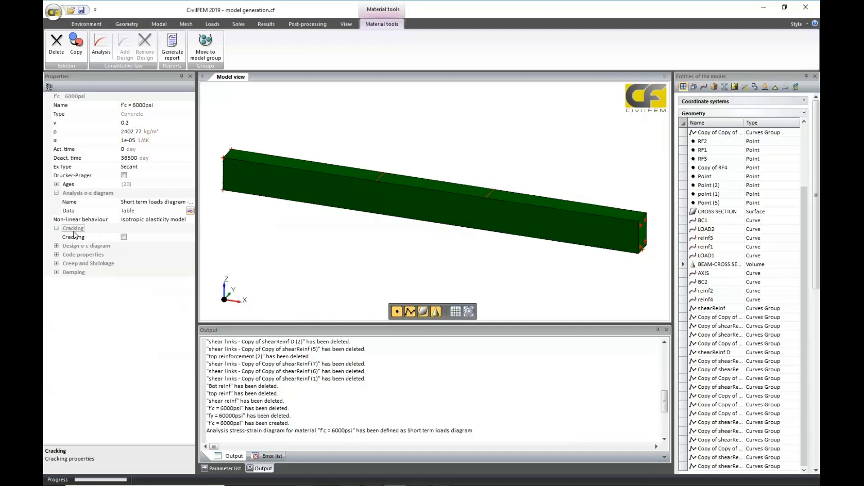
left_click(124, 237)
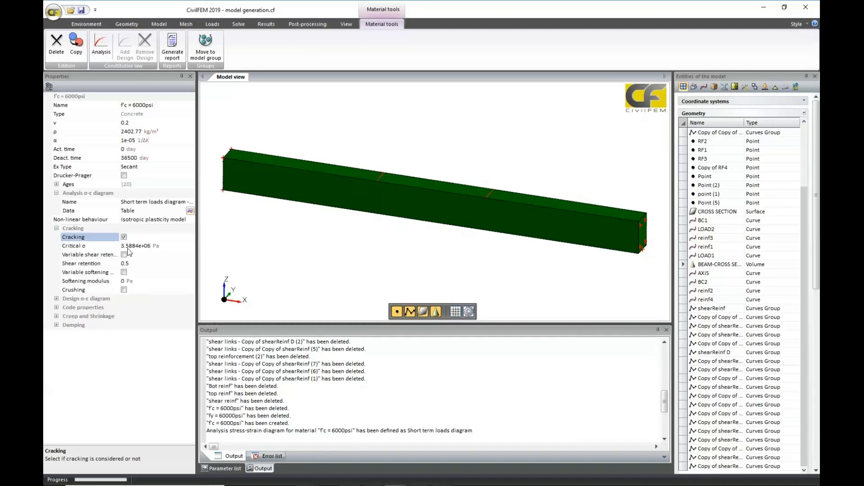
Switch to PowerPoint, show the Concrete Modeling slide full screen to examine the cracking and softening diagrams, and return to CivilFEM.
mouse_move(282, 484)
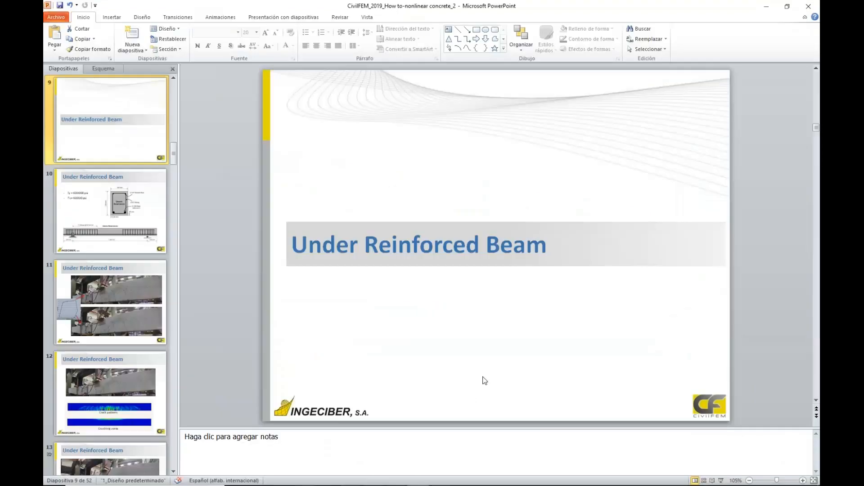
scroll(484, 380, "up", 3)
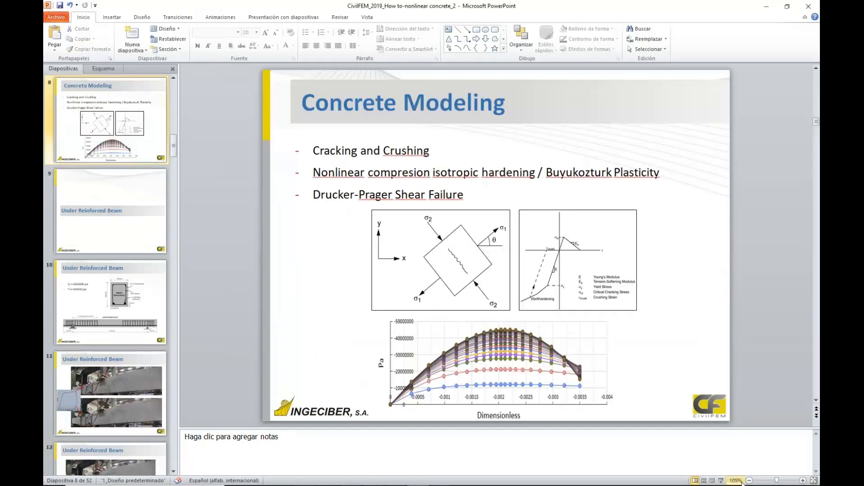
left_click(721, 480)
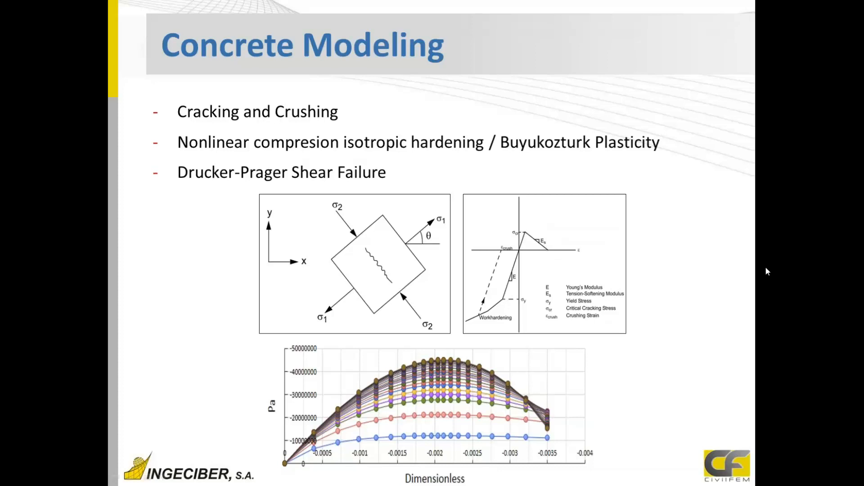
key("Escape")
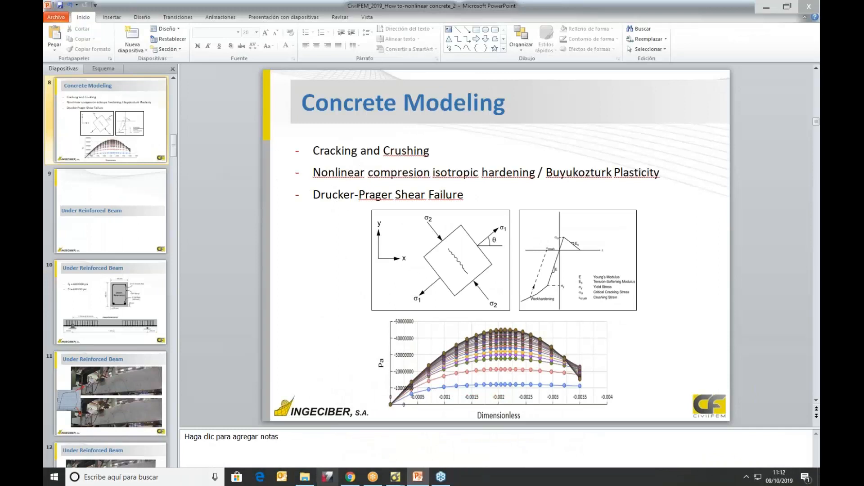
mouse_move(395, 478)
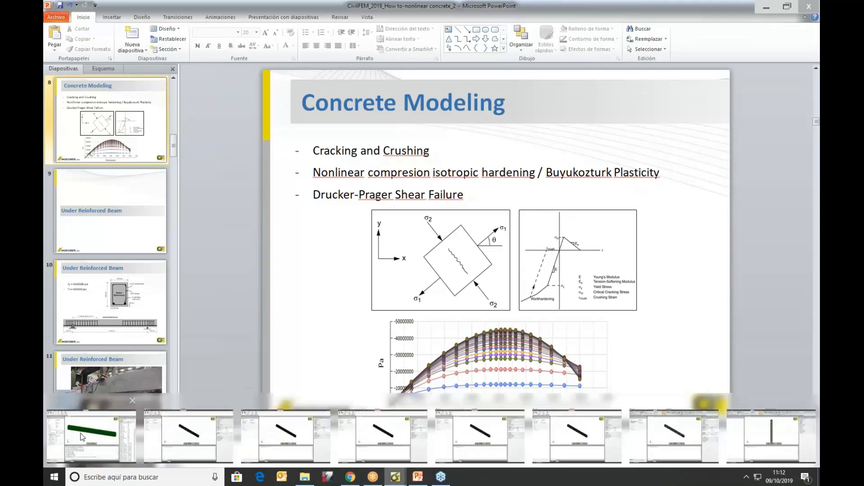
left_click(90, 439)
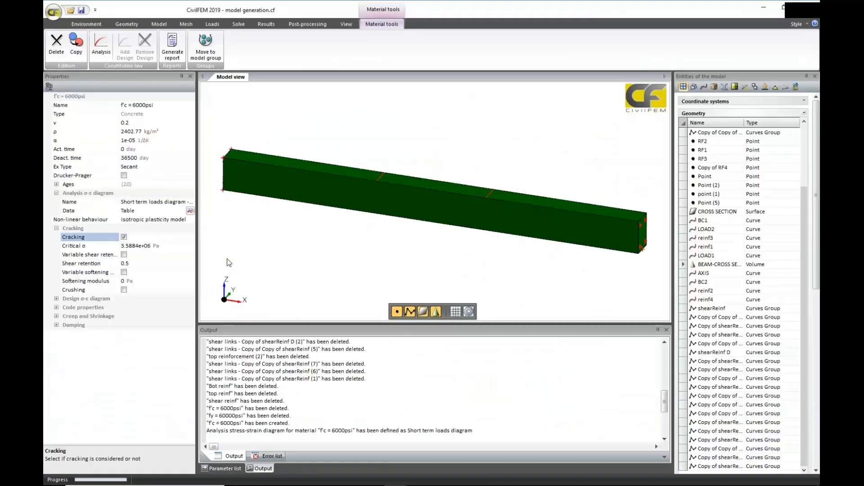
Set the concrete's cracking softening modulus to 3.5e9 Pa.
left_click(128, 281)
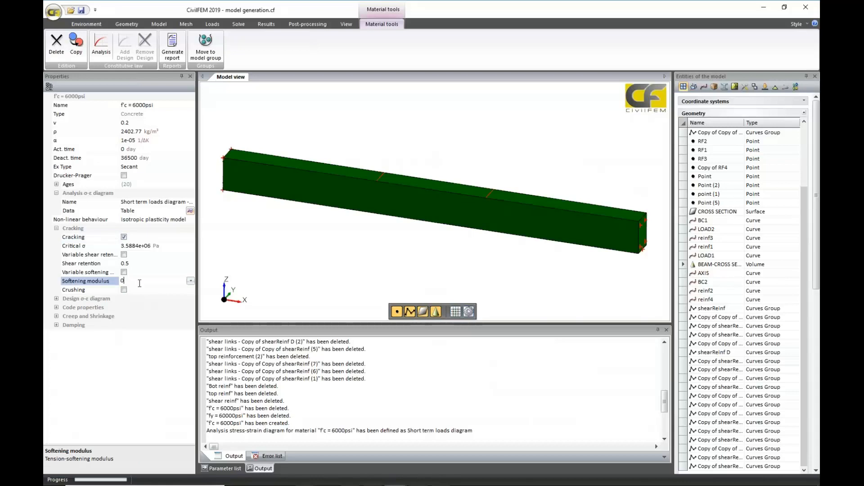
type("3.5")
type("5")
type("e")
type("9")
left_click(145, 355)
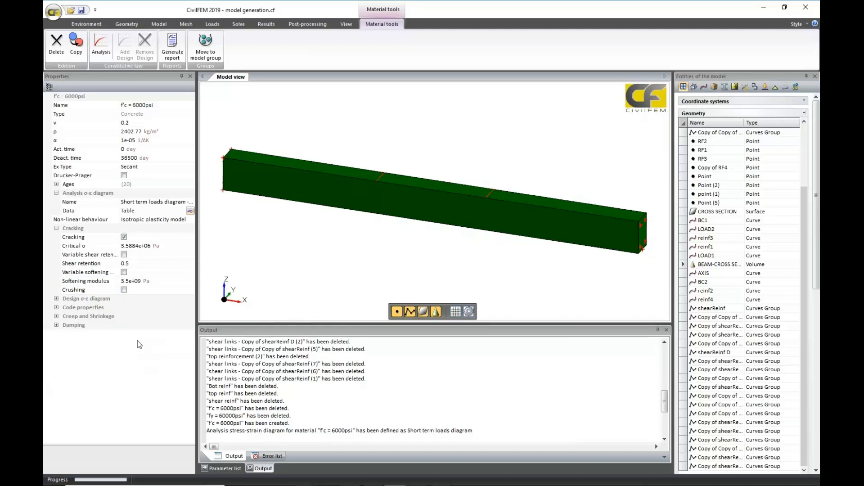
Enable the variable softening modulus, and in its table set row 0 to 3.5e8 Pa and delete row 1.
left_click(124, 272)
left_click(190, 282)
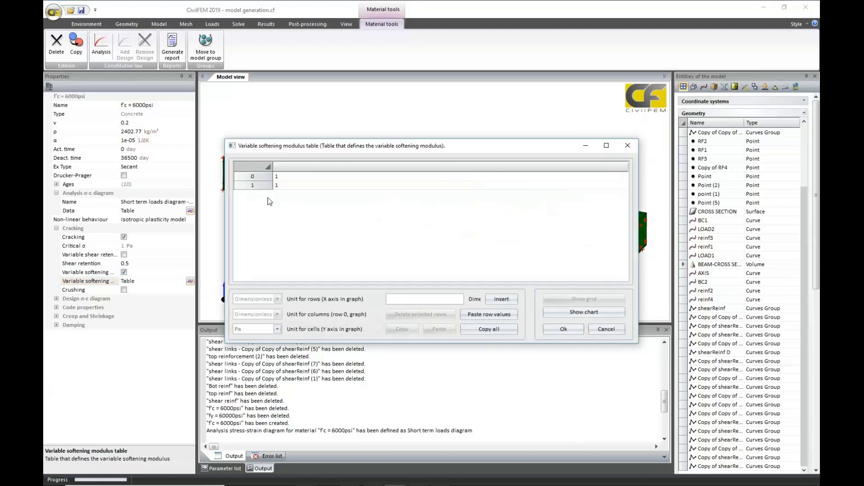
left_click(285, 177)
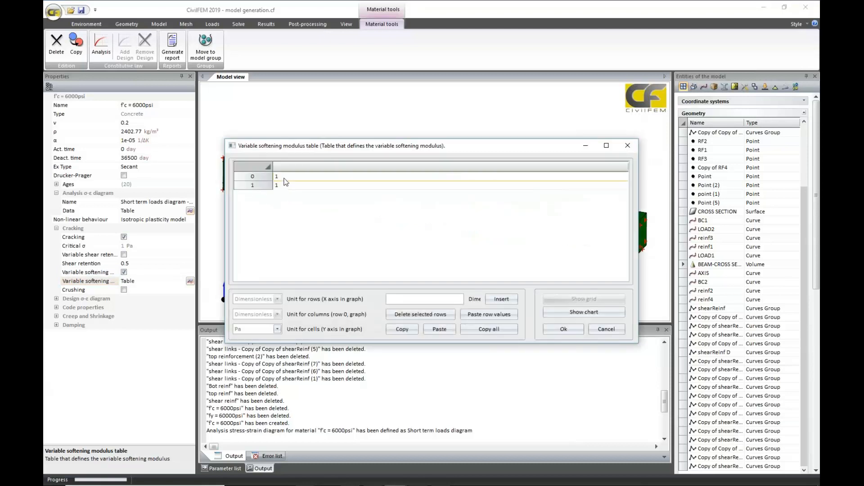
key("BackSpace")
type("3.5e8")
left_click(318, 225)
left_click(260, 186)
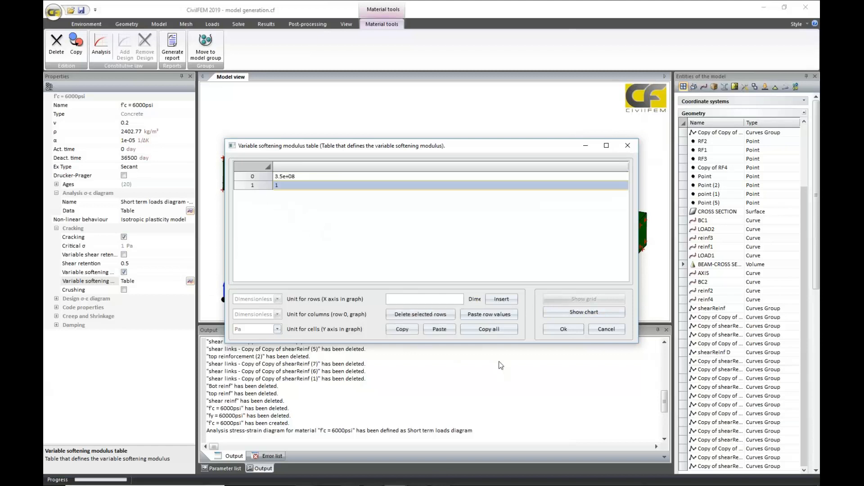
left_click(420, 314)
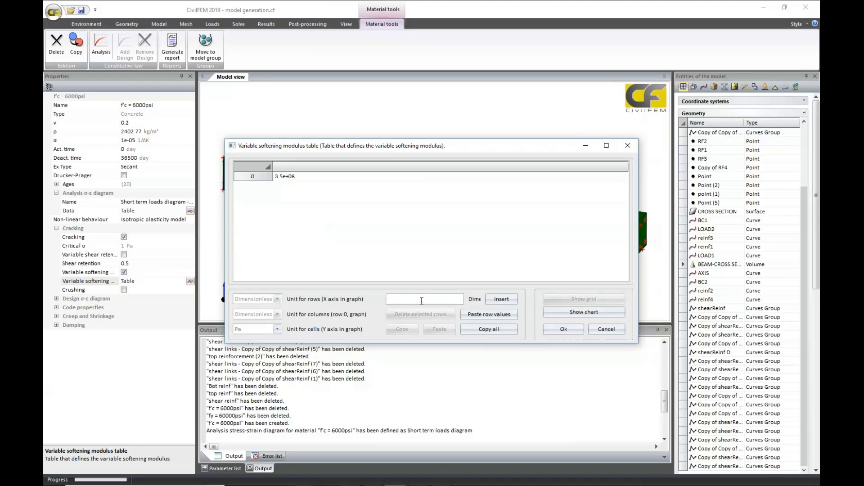
Insert a row at 0.001 in the variable softening modulus table and preview the table as a chart.
left_click(422, 299)
type("0.001")
left_click(501, 299)
left_click(425, 299)
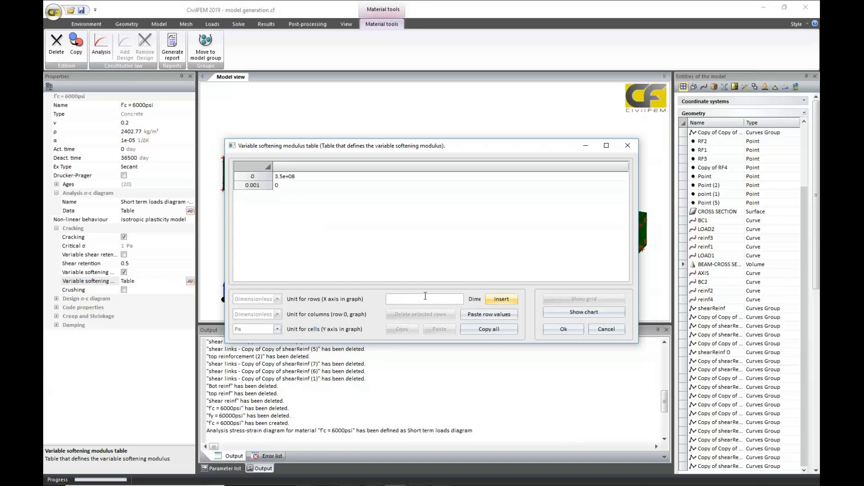
type("0.003")
left_click(583, 312)
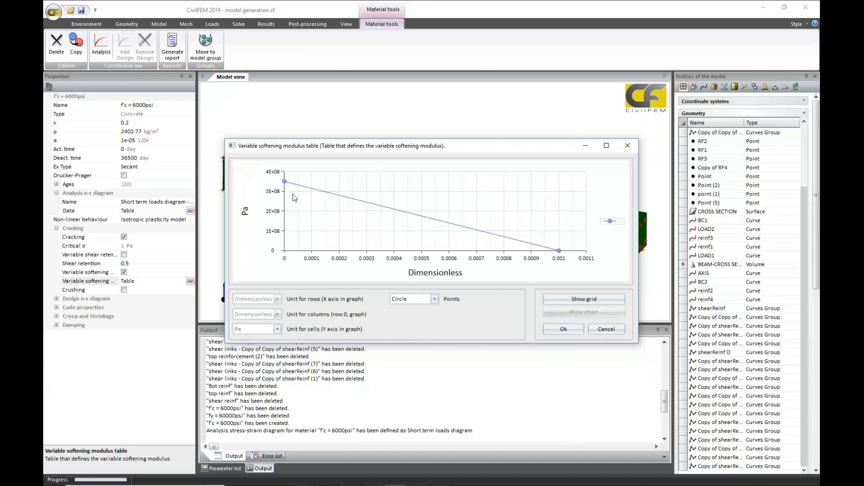
mouse_move(286, 182)
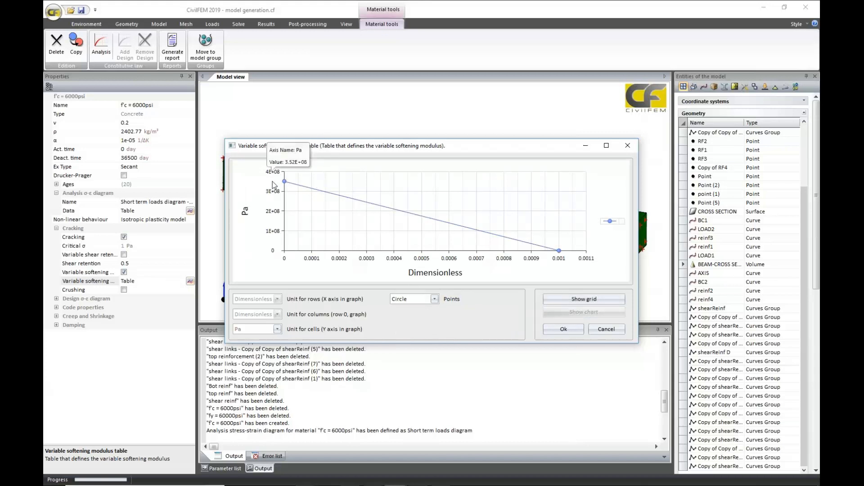
left_click(583, 299)
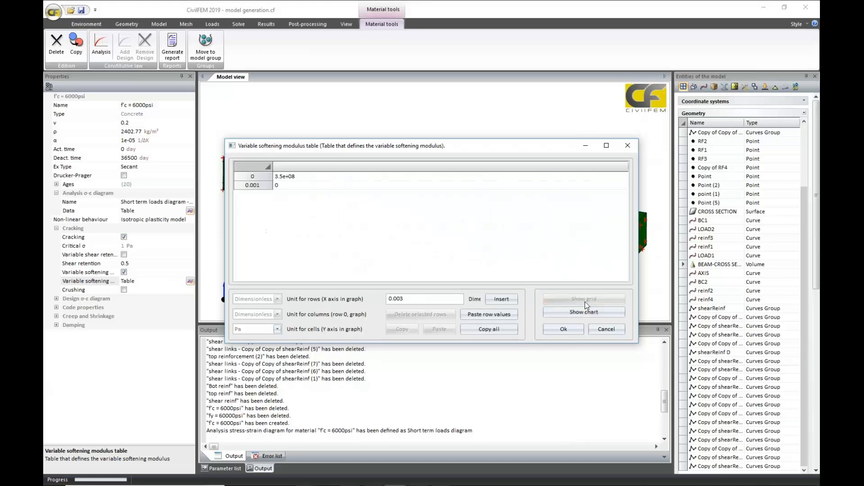
Insert a 0.003 row in the softening modulus table and set the modulus at 0.001 to 2e7 Pa.
left_click(516, 305)
left_click(285, 184)
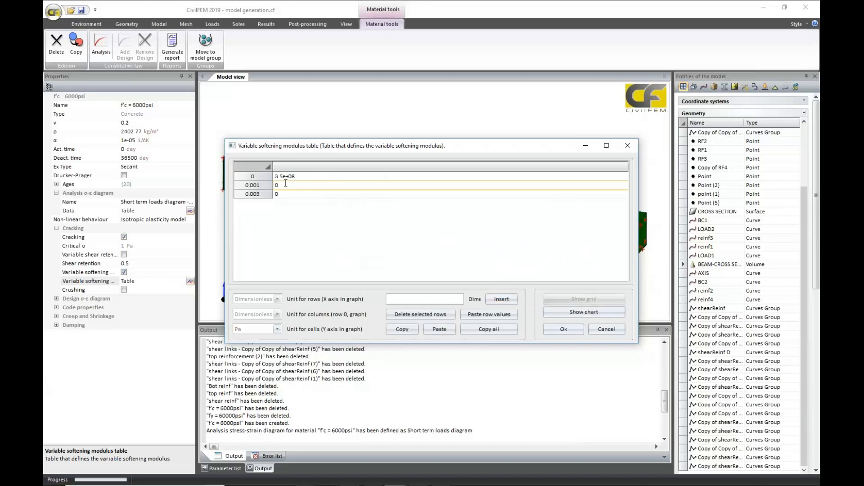
key("BackSpace")
type("2")
type("e7")
View the edited variable softening modulus table as a chart and close it discarding the changes.
left_click(574, 315)
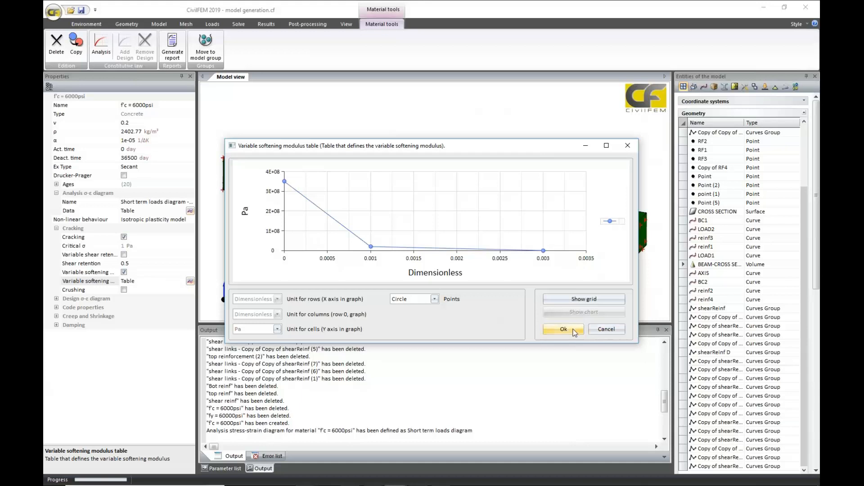
left_click(600, 331)
left_click(413, 267)
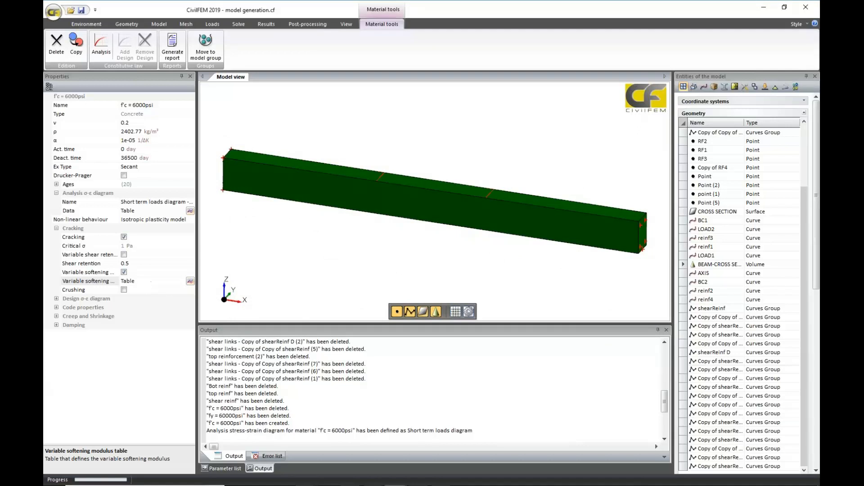
Enable variable shear retention, and in the shear retention function table replace row 1 with a row at 0.001.
left_click(138, 264)
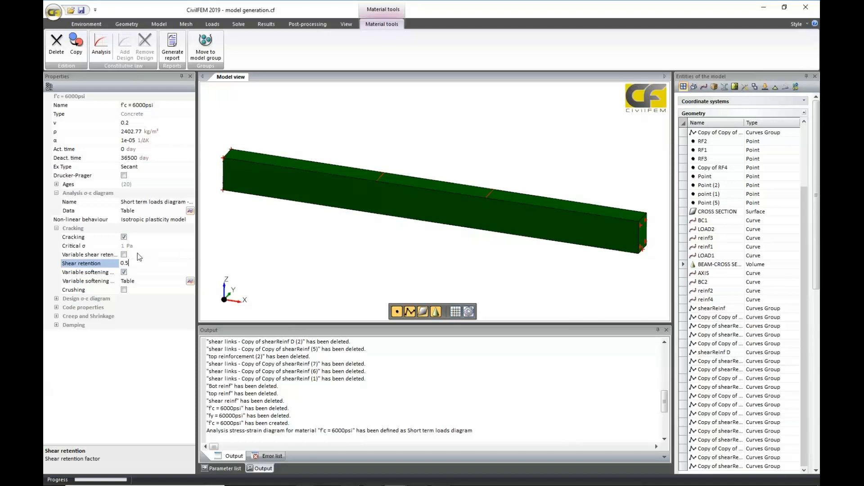
left_click(124, 254)
left_click(190, 264)
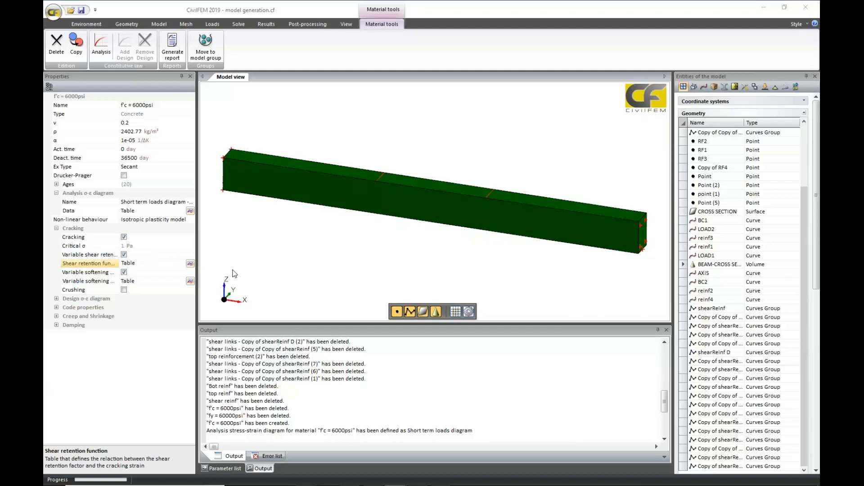
left_click(252, 185)
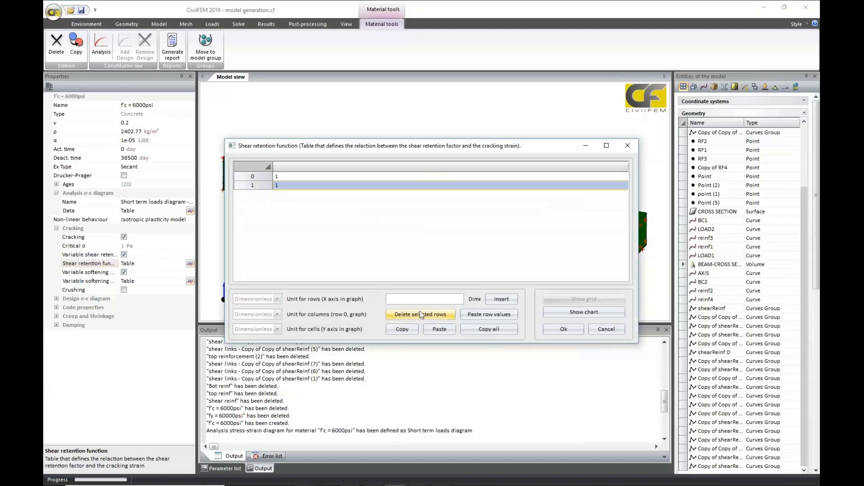
left_click(420, 314)
type("0")
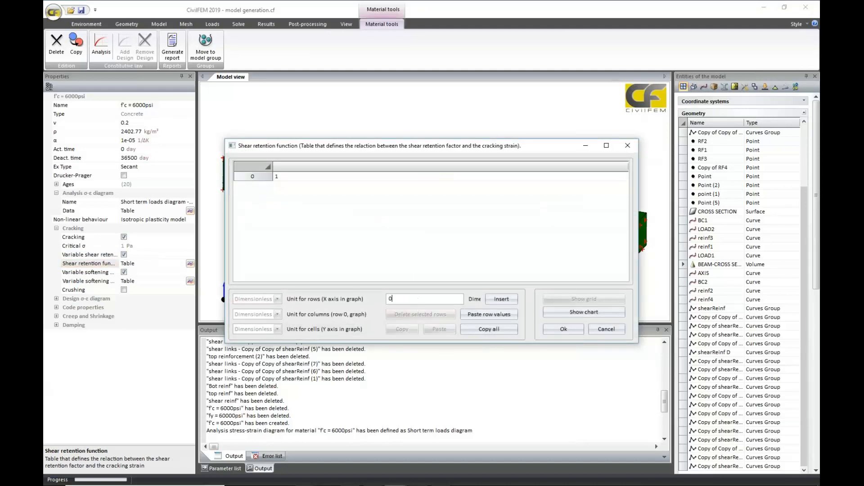
type(".001")
left_click(501, 298)
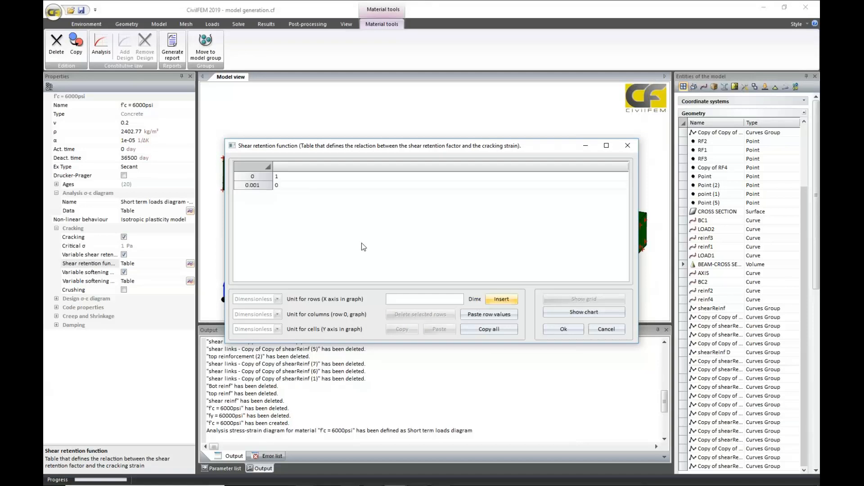
View the shear retention function as a chart and examine its start and end points.
left_click(584, 312)
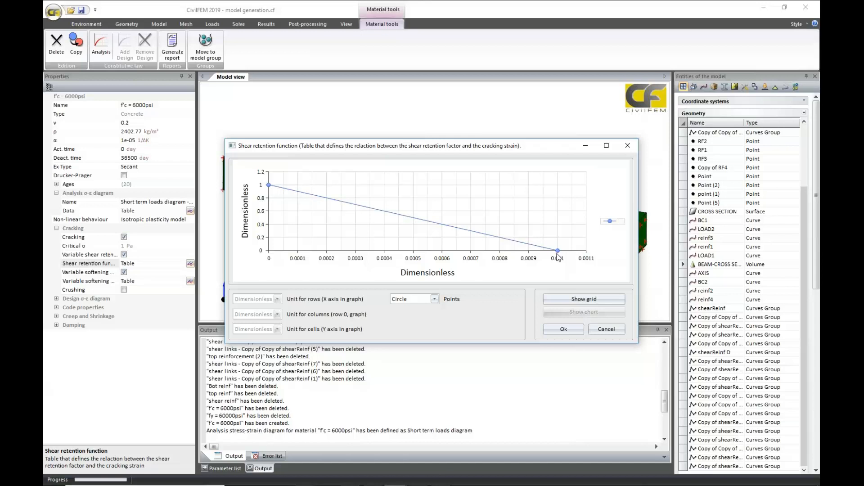
mouse_move(569, 262)
mouse_move(269, 194)
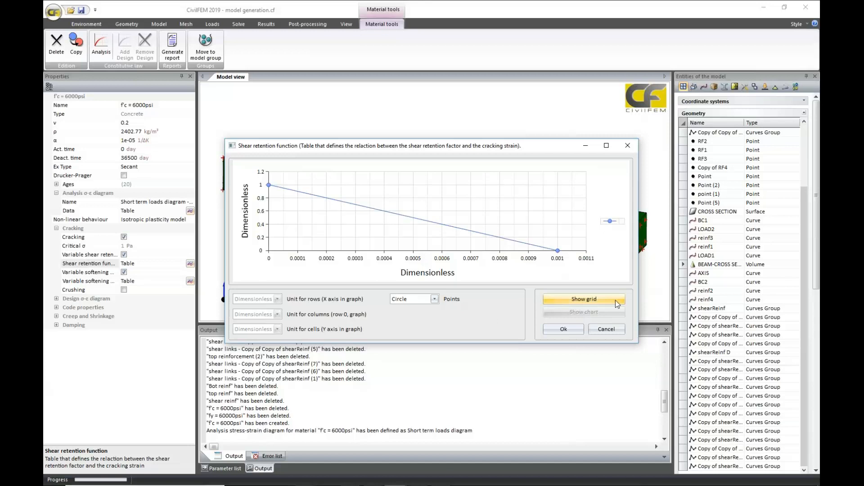
Insert a 0.0004 row with a factor of 0.2 in the shear retention function and display it as a chart.
left_click(589, 299)
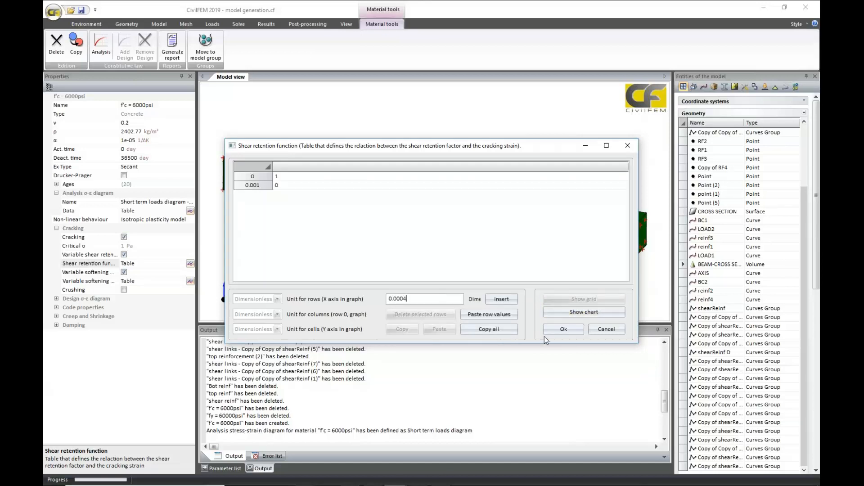
left_click(509, 300)
left_click(290, 186)
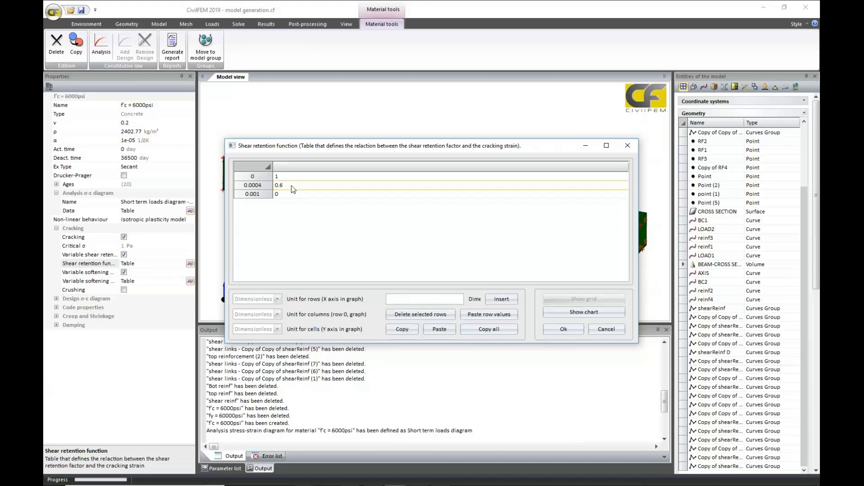
type("0.")
left_click(579, 311)
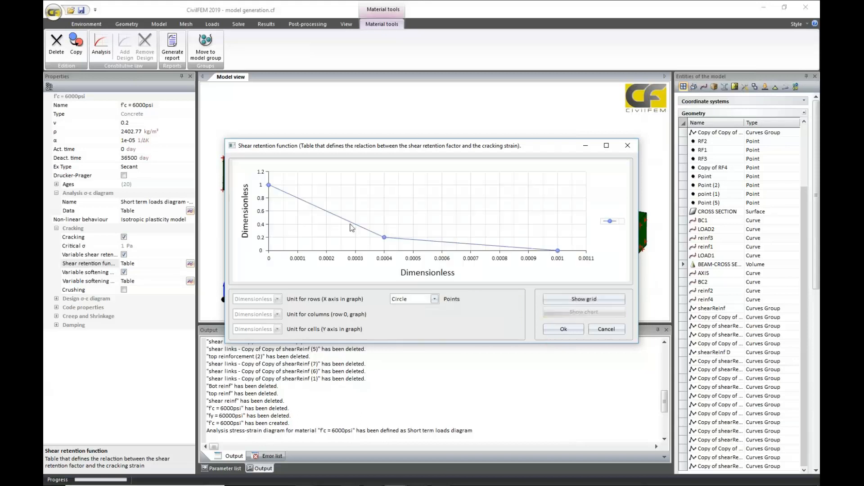
Cancel out of the shear retention function chart and close its table.
left_click(601, 333)
left_click(398, 269)
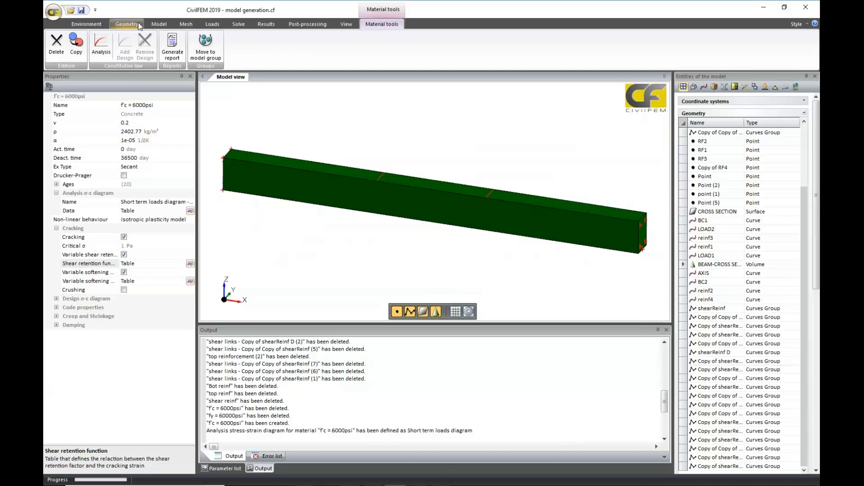
Create a reinforcing steel material from the ACI code with grade fy = 60000psi.
left_click(159, 24)
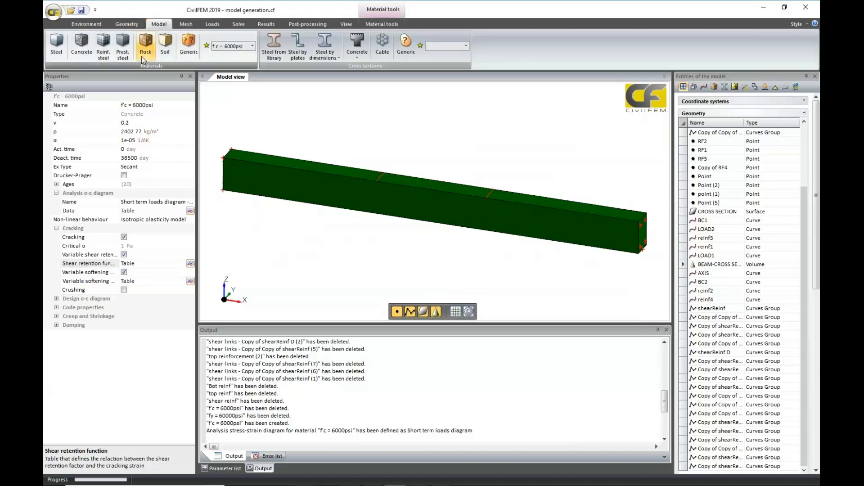
left_click(103, 45)
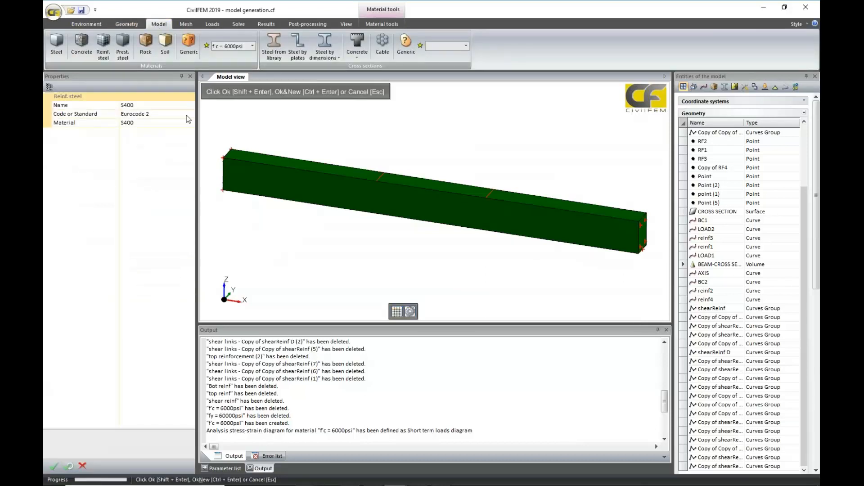
left_click(188, 114)
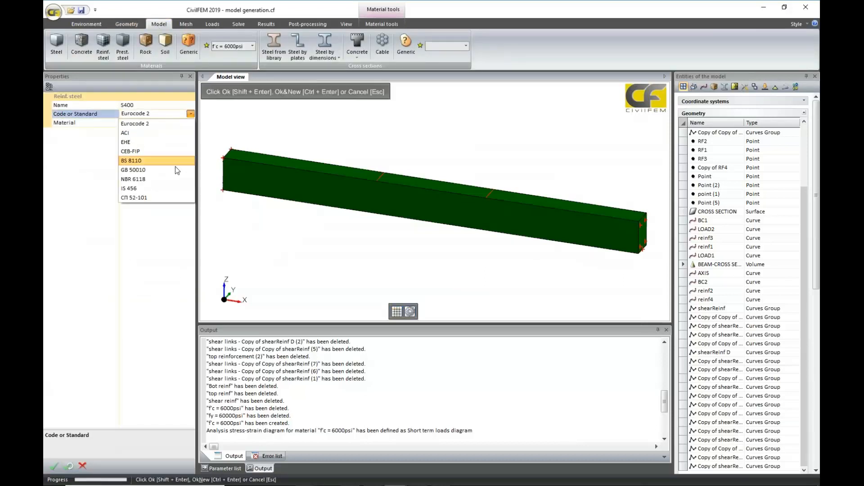
left_click(174, 134)
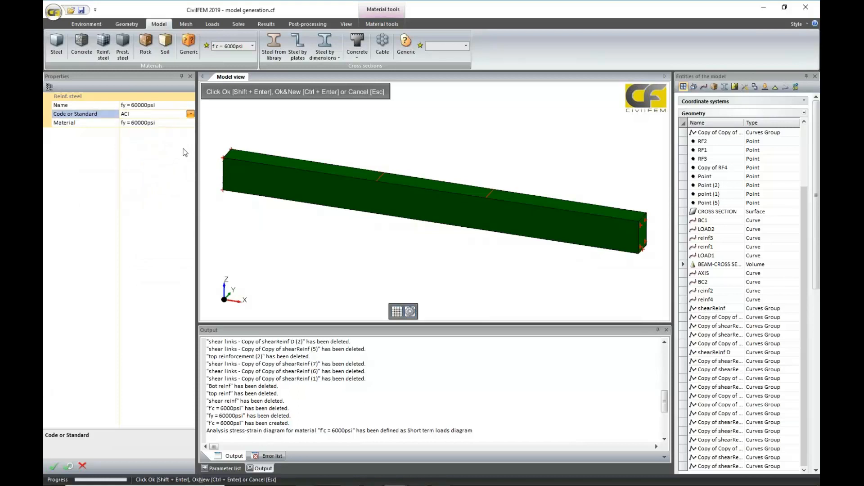
left_click(191, 114)
left_click(189, 116)
left_click(187, 124)
left_click(180, 133)
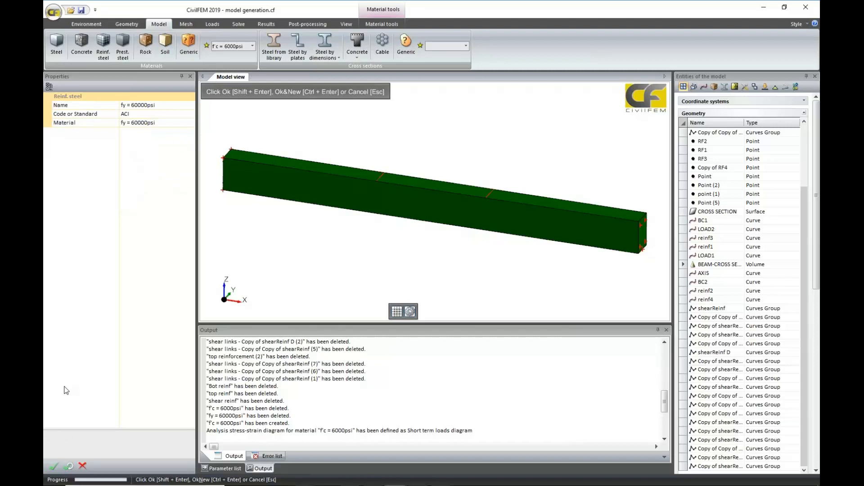
left_click(54, 465)
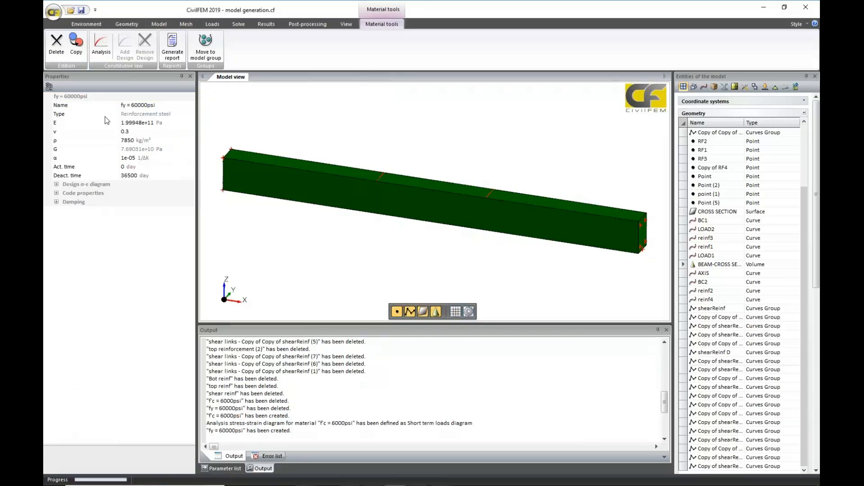
Define the reinforcing steel's analysis stress-strain diagram as Bilinear.
left_click(101, 45)
left_click(166, 106)
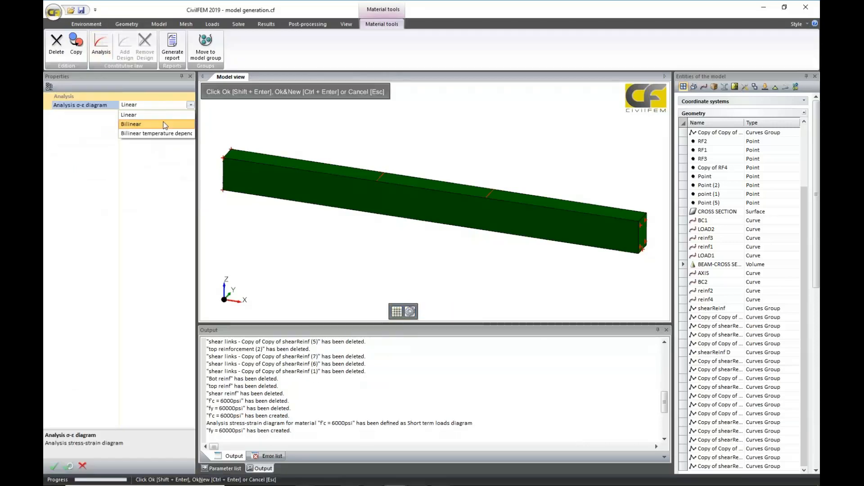
left_click(164, 119)
left_click(54, 466)
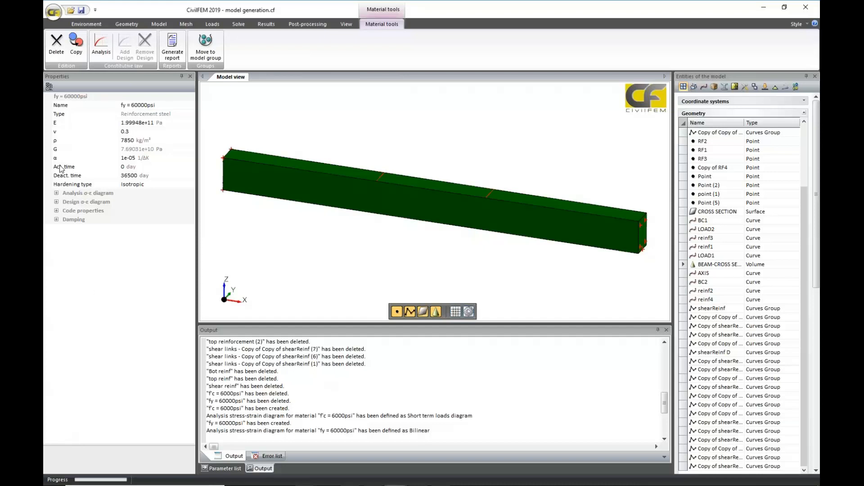
Create a cable cross section in the fy = 60000psi material with an outer diameter of 16 mm.
left_click(159, 24)
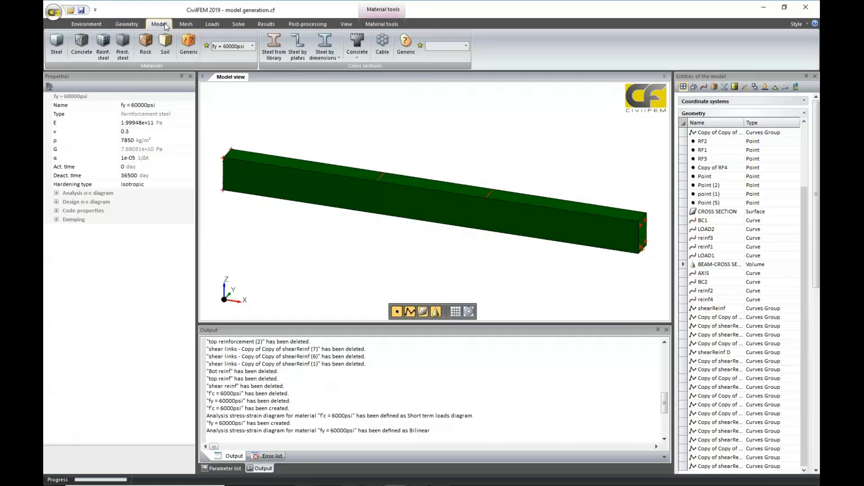
left_click(381, 43)
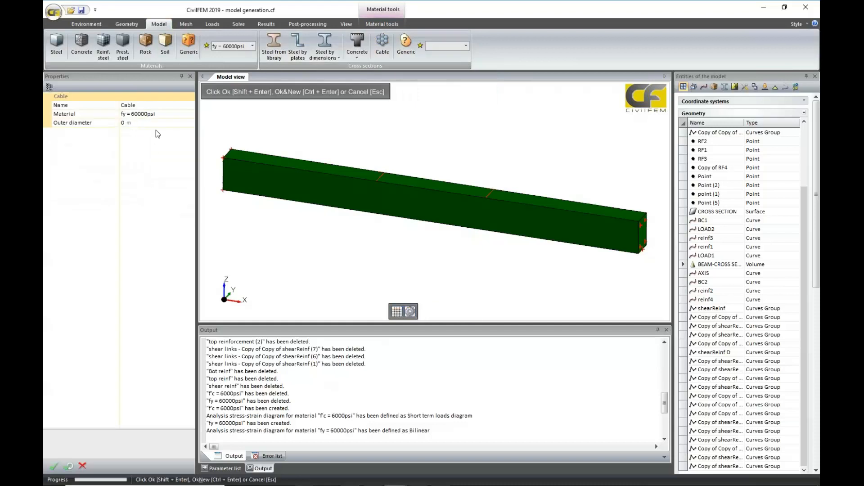
left_click(166, 125)
left_click(190, 123)
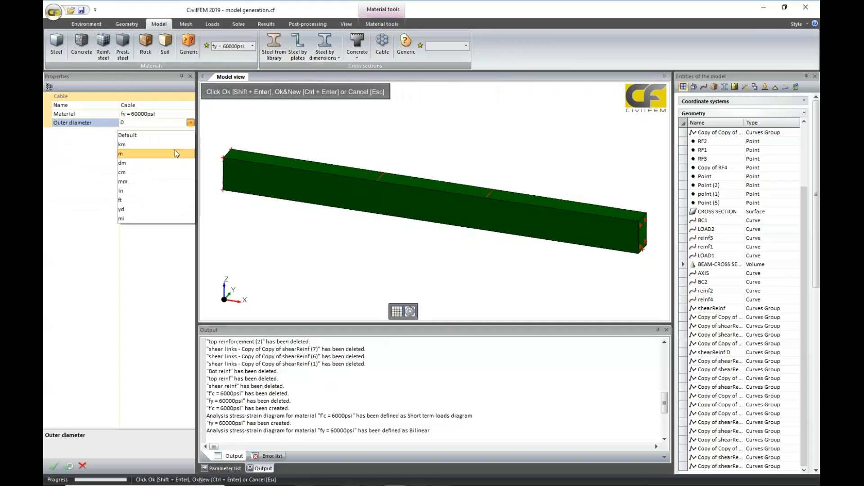
left_click(174, 150)
left_click(127, 123)
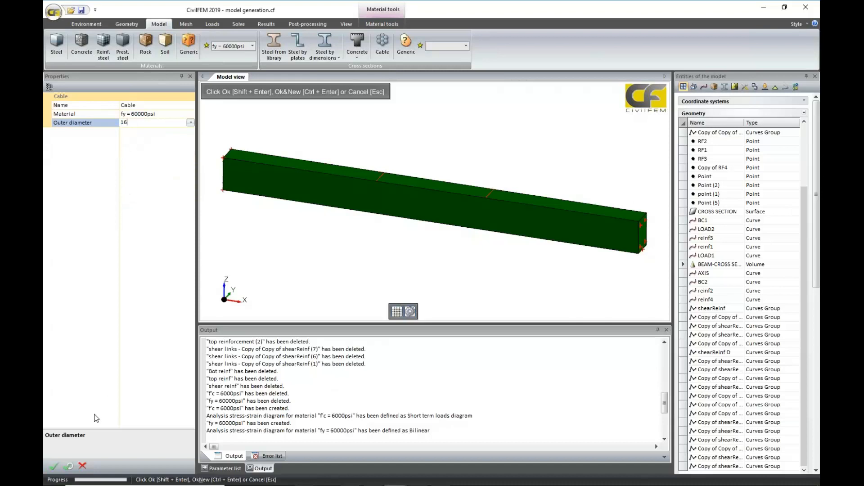
left_click(53, 466)
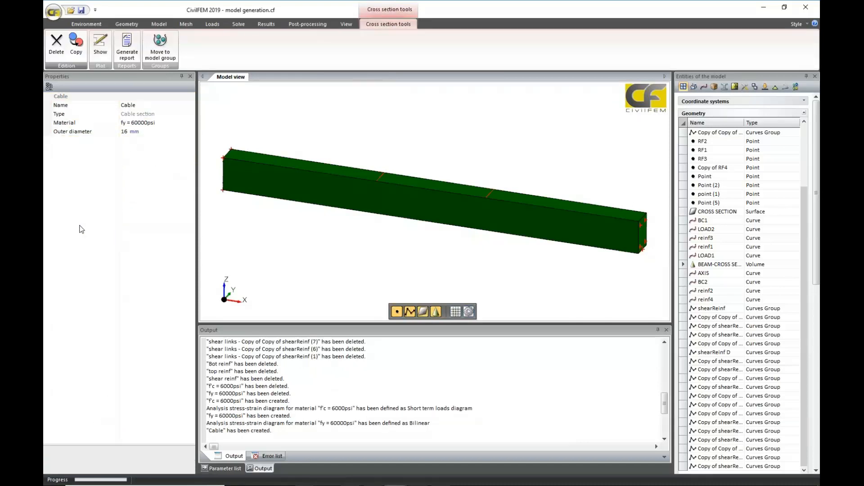
Create a solid structural element from the beam volume with the f'c = 6000psi concrete as its material.
left_click(185, 26)
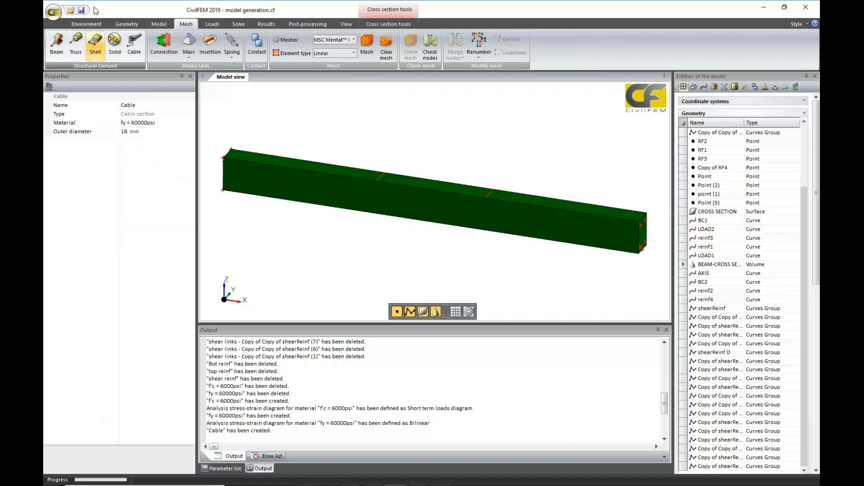
left_click(115, 43)
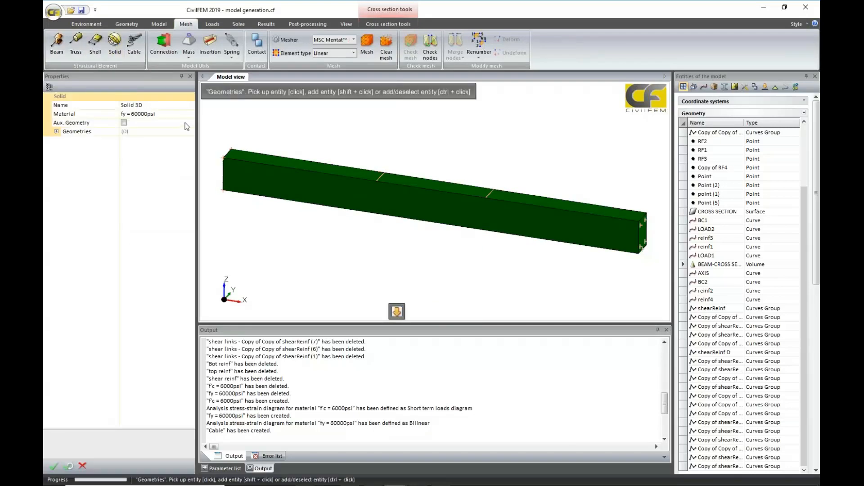
left_click(270, 173)
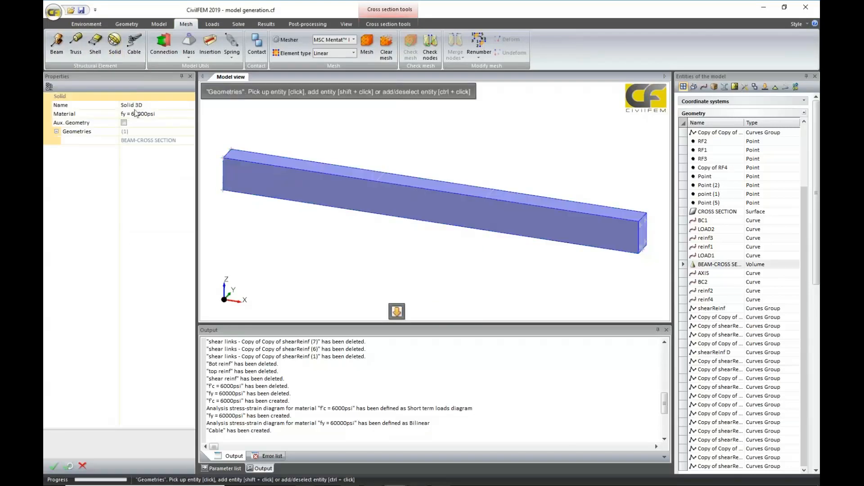
left_click(190, 115)
left_click(178, 124)
left_click(56, 464)
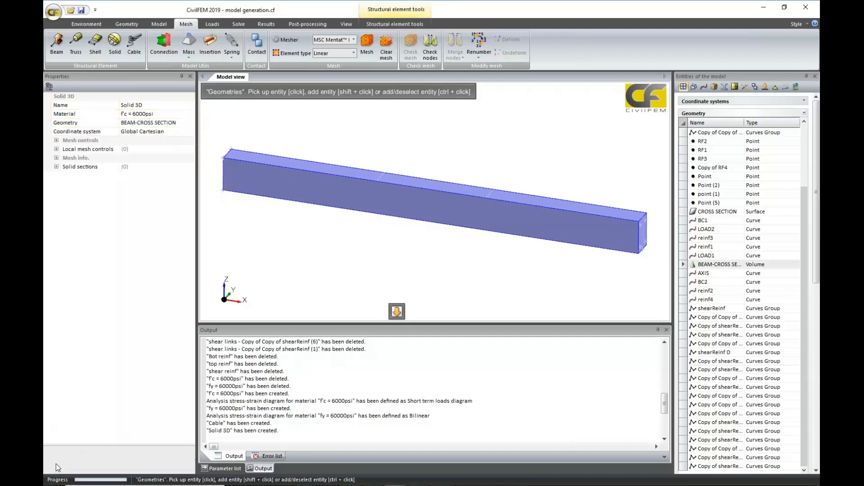
Set the solid element's mesh control to Extrude surface mesh.
left_click(56, 140)
left_click(159, 149)
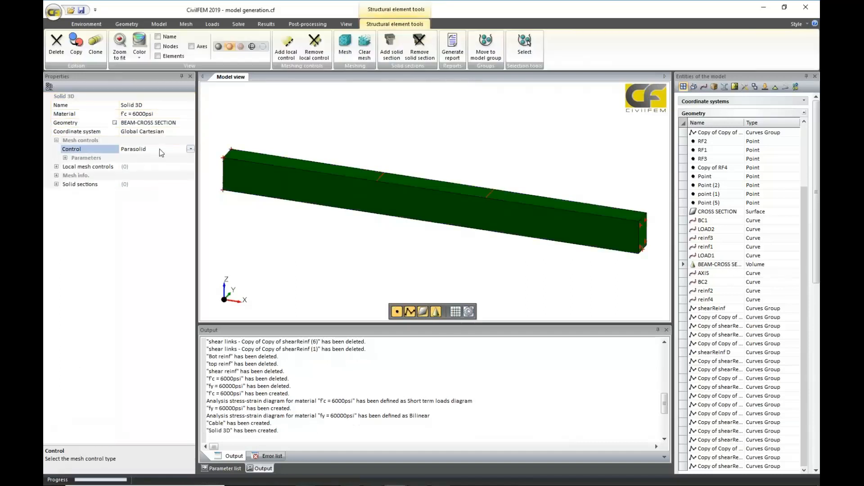
left_click(159, 149)
left_click(167, 168)
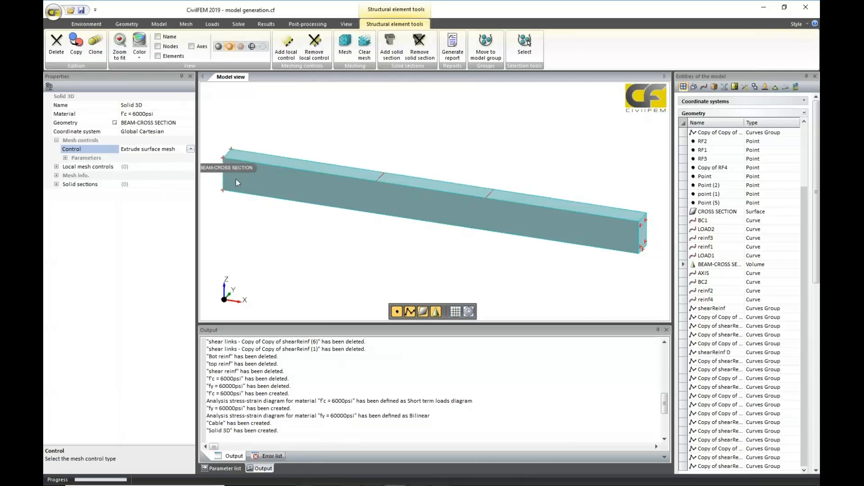
Switch the extrude size of the solid's mesh to centimetres and set it to 1 cm.
left_click(66, 158)
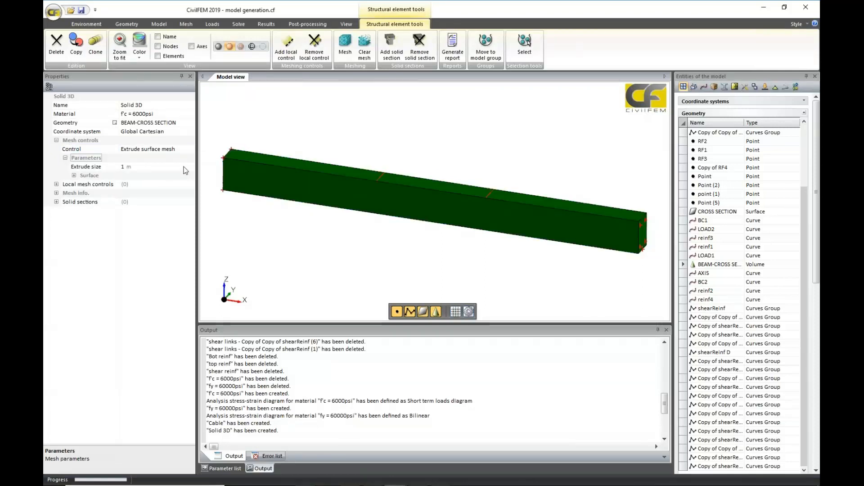
left_click(184, 167)
left_click(191, 167)
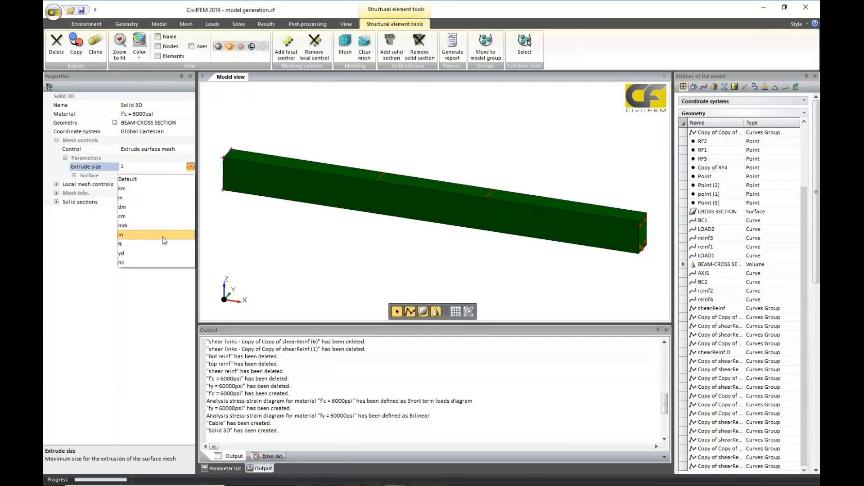
left_click(158, 215)
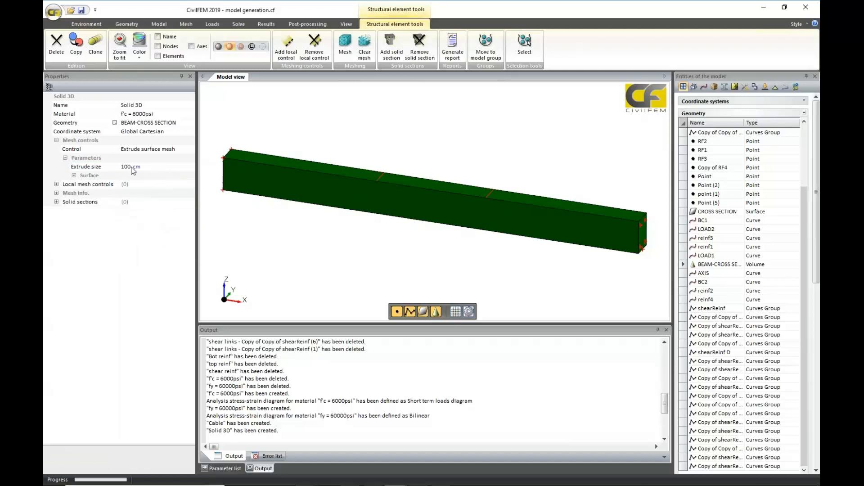
left_click(133, 167)
key("BackSpace")
key("BackSpace")
left_click(135, 277)
Set the solid's surface mesh to Quadrangle elements with an edges size of 2 cm.
left_click(74, 175)
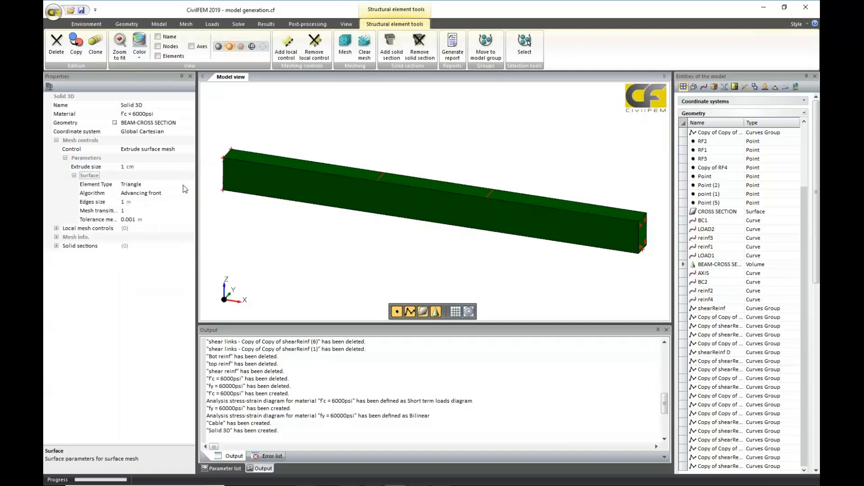
left_click(185, 184)
left_click(135, 202)
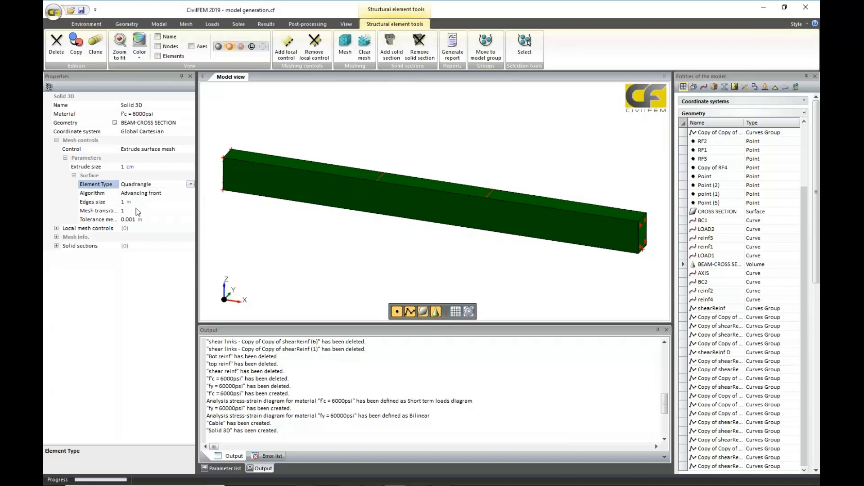
left_click(188, 203)
left_click(190, 202)
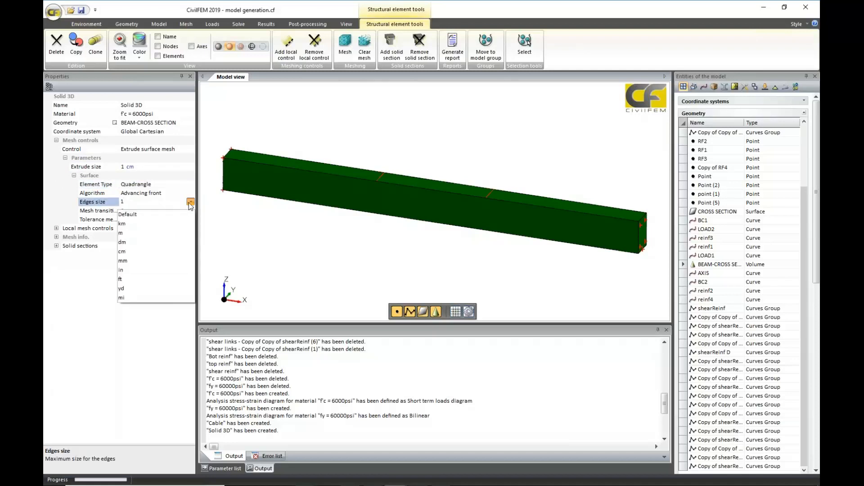
left_click(179, 252)
left_click(132, 204)
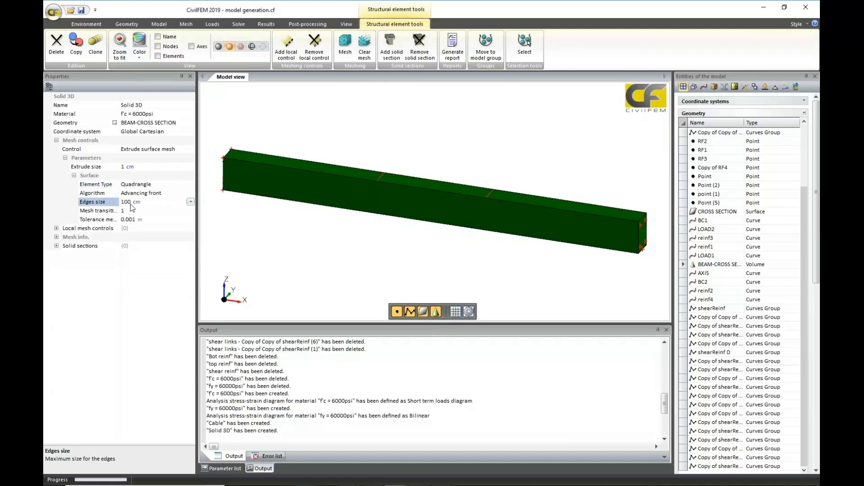
left_click(134, 203)
key("BackSpace")
type("2")
left_click(149, 271)
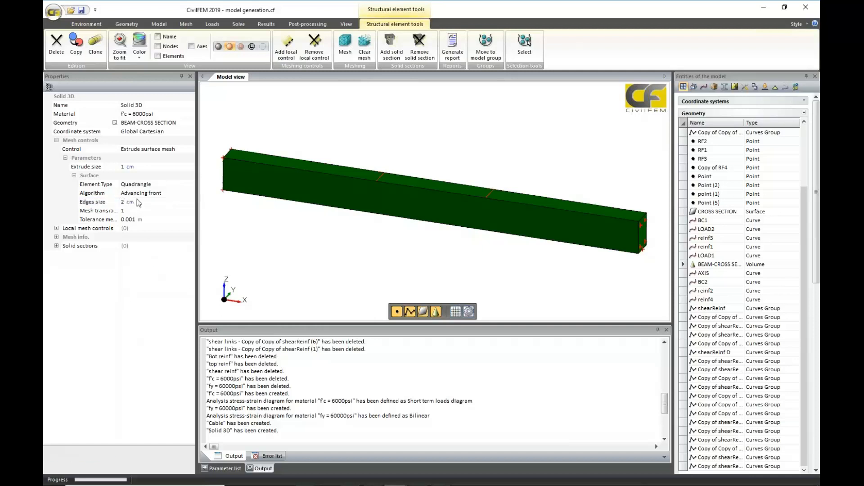
Set the solid's extrude size to 2 cm and mesh it without saving the model.
left_click(125, 167)
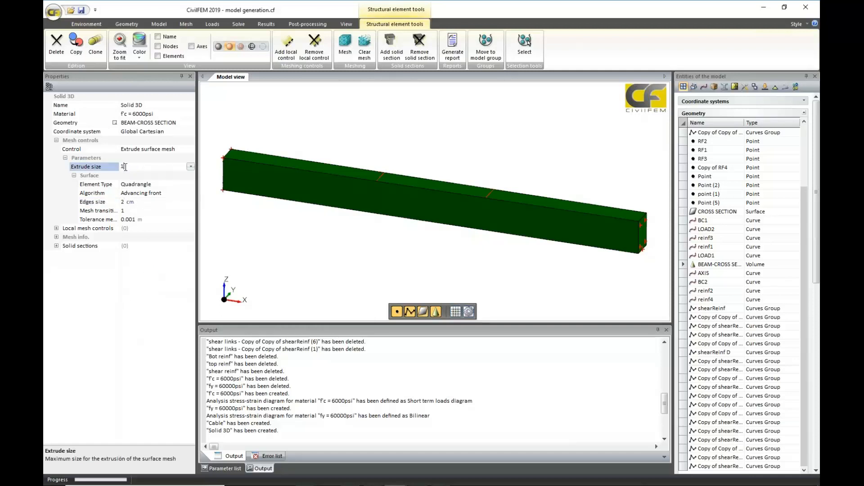
key("BackSpace")
left_click(99, 427)
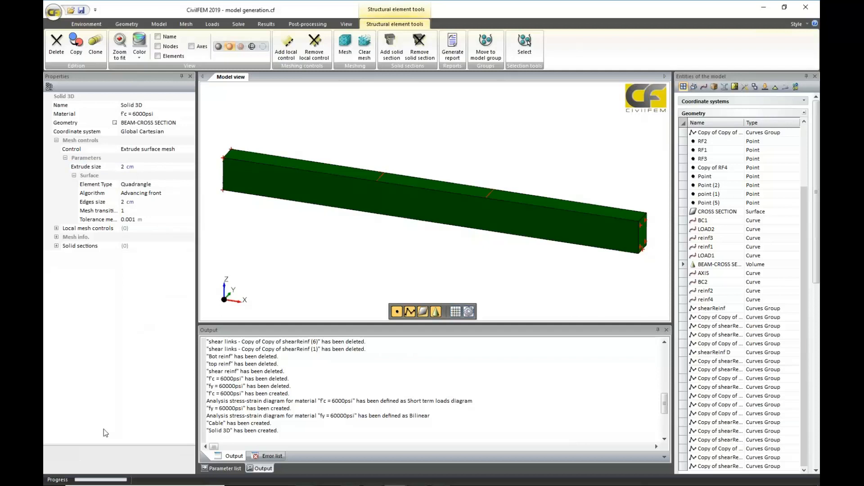
left_click(345, 45)
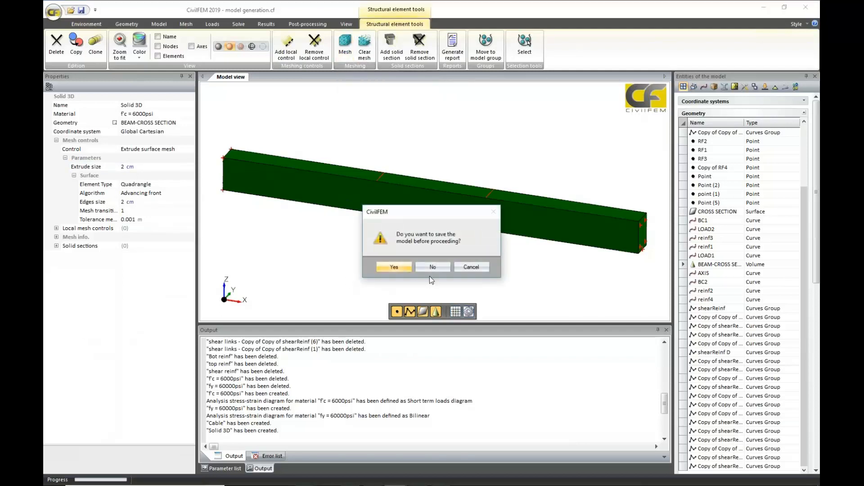
left_click(431, 267)
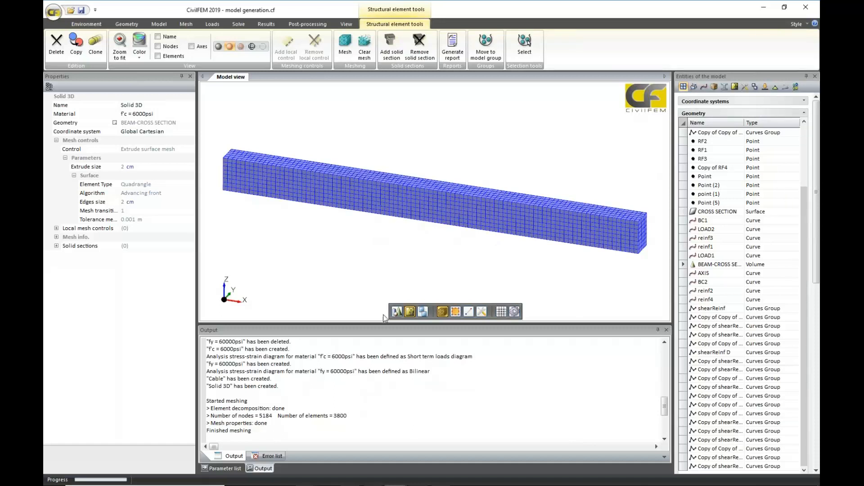
Create truss elements on the reinf1 and reinf2 curves using the Cable cross section at both ends.
left_click(192, 27)
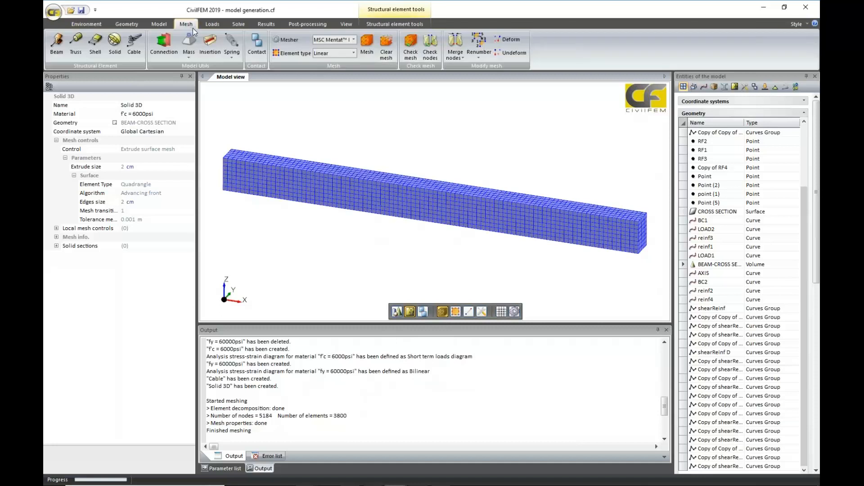
left_click(75, 44)
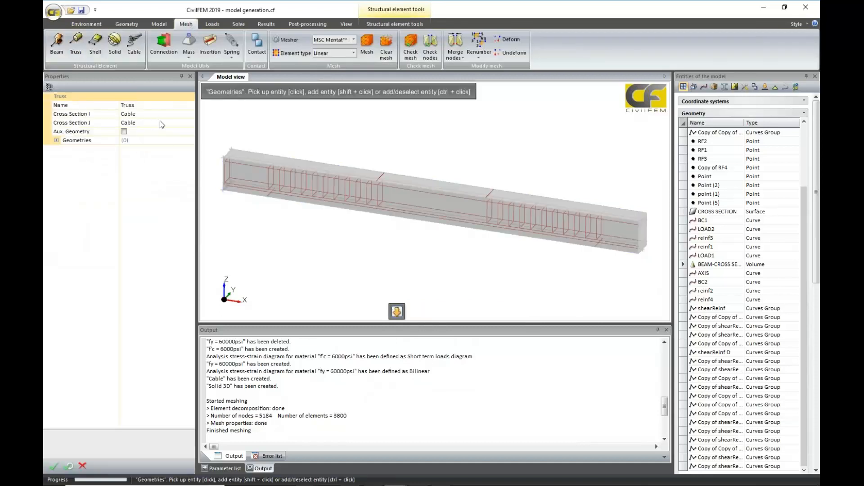
scroll(363, 247, "up", 2)
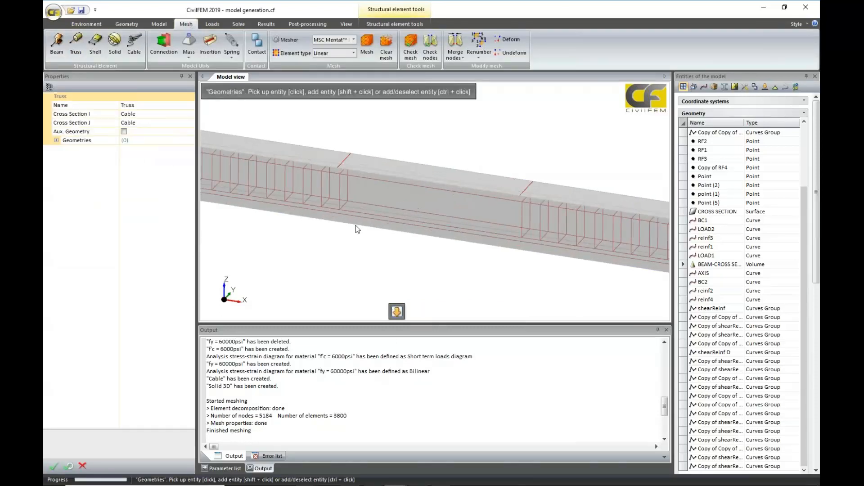
scroll(458, 231, "up", 1)
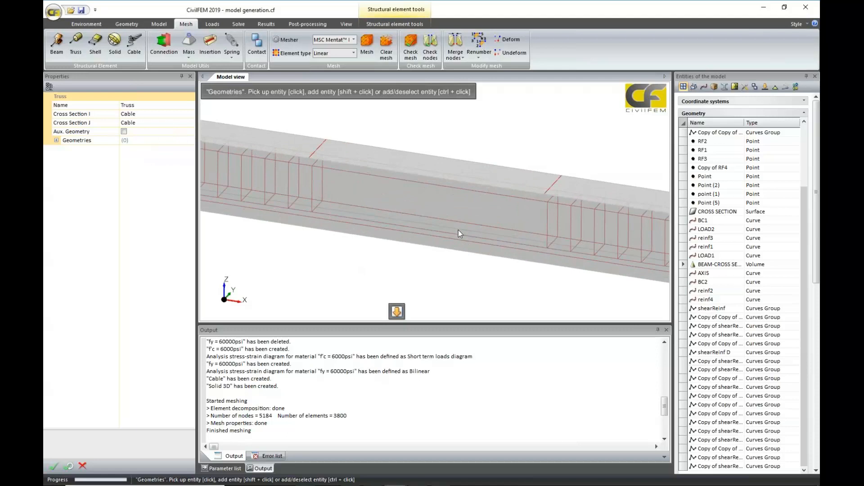
left_click(461, 235)
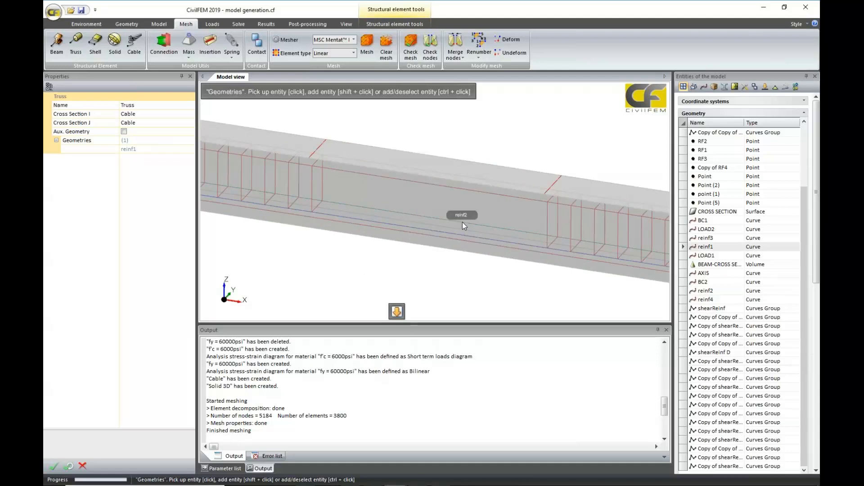
left_click(463, 223, "shift")
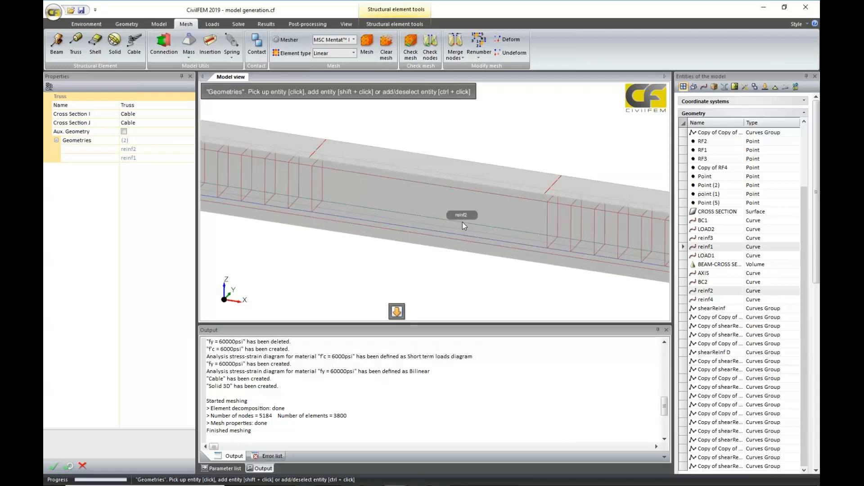
left_click(53, 466)
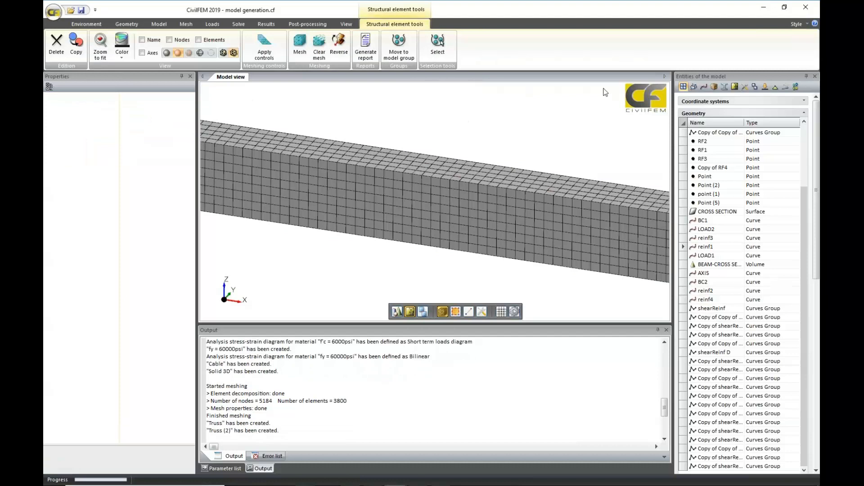
Rename the truss element on curve reinf2 as r1.
left_click(698, 112)
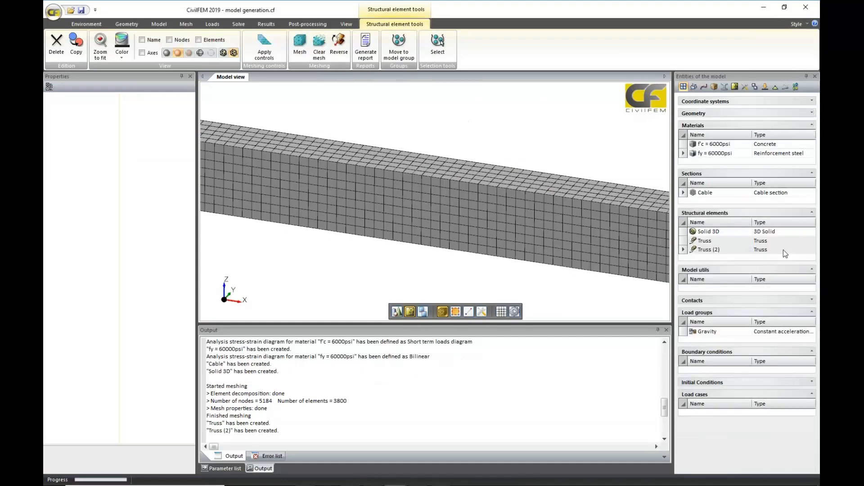
left_click(688, 244)
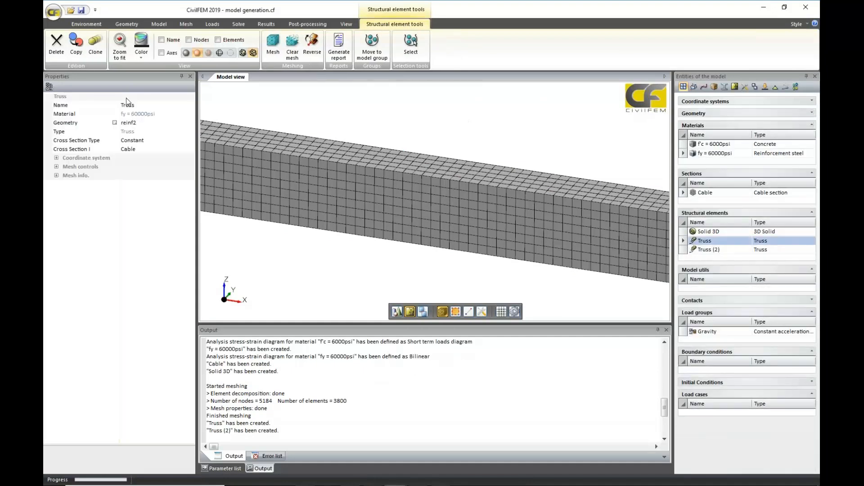
left_click(140, 104)
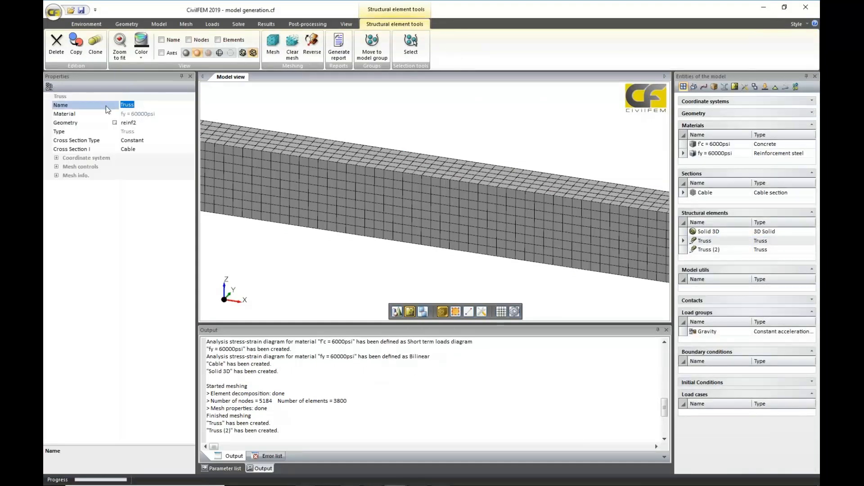
type("r1")
Try to rename the truss element on curve reinf1 as r1 too.
left_click(709, 249)
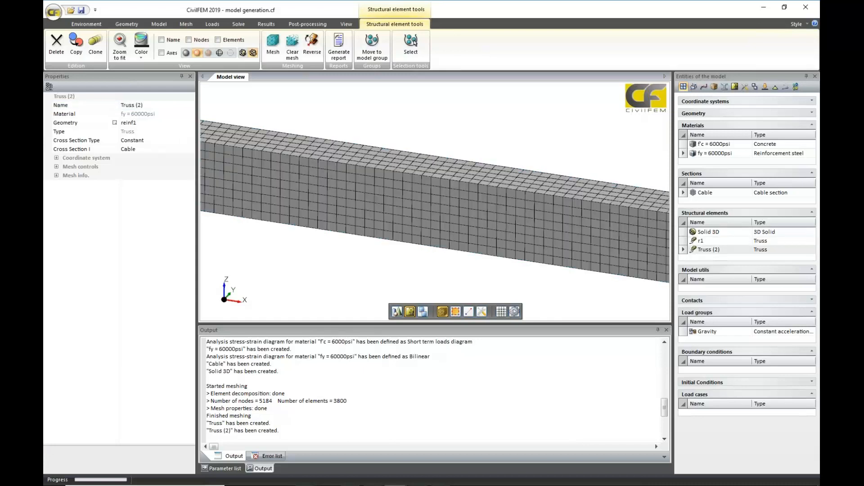
left_click(118, 104)
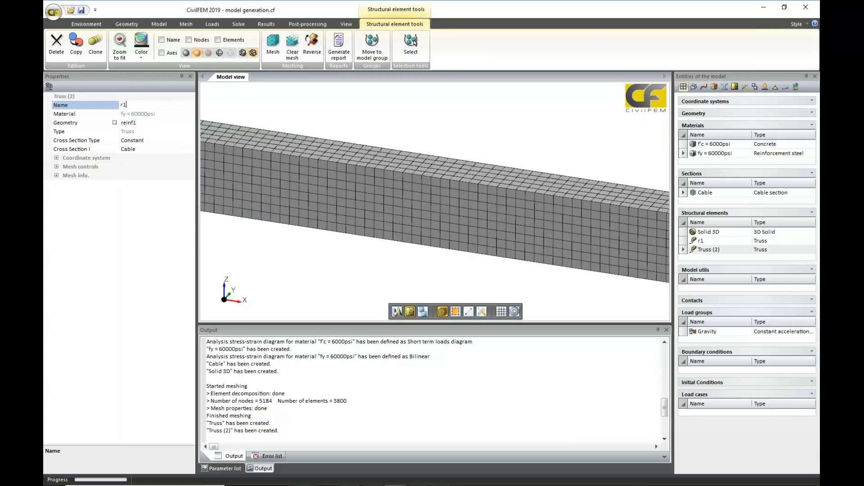
left_click(143, 234)
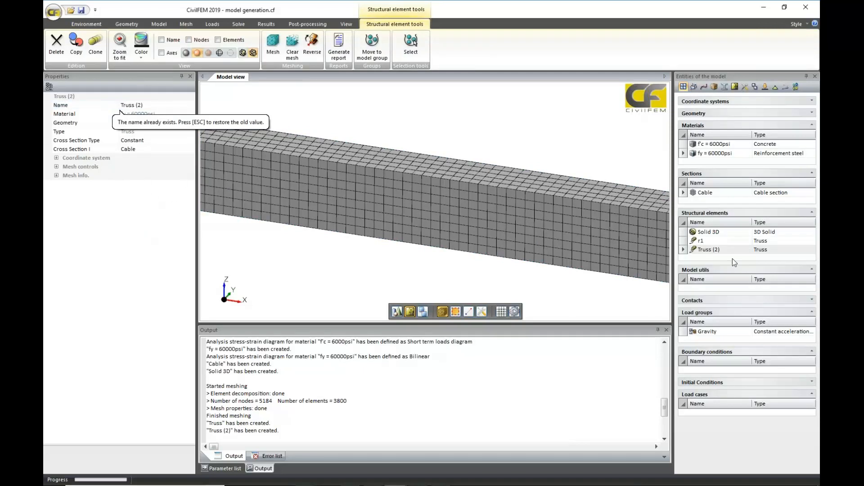
Mesh the truss elements r1 and Truss (2) together without saving the model.
left_click(687, 242)
left_click(683, 254)
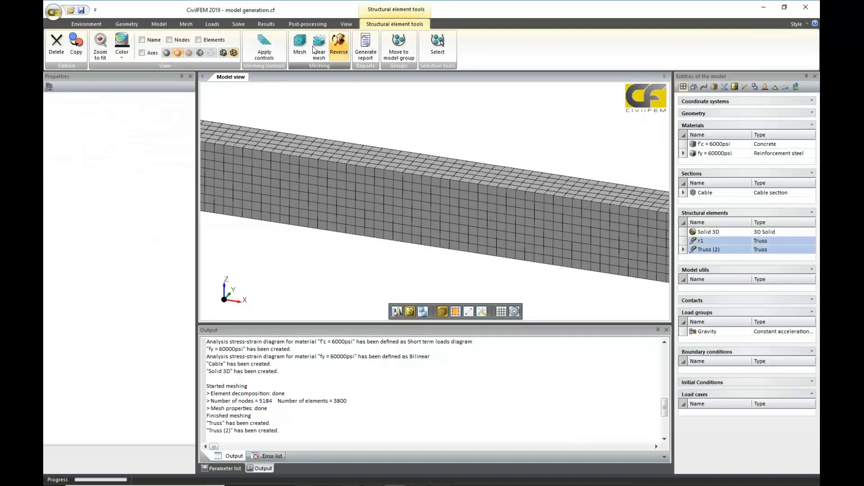
left_click(300, 43)
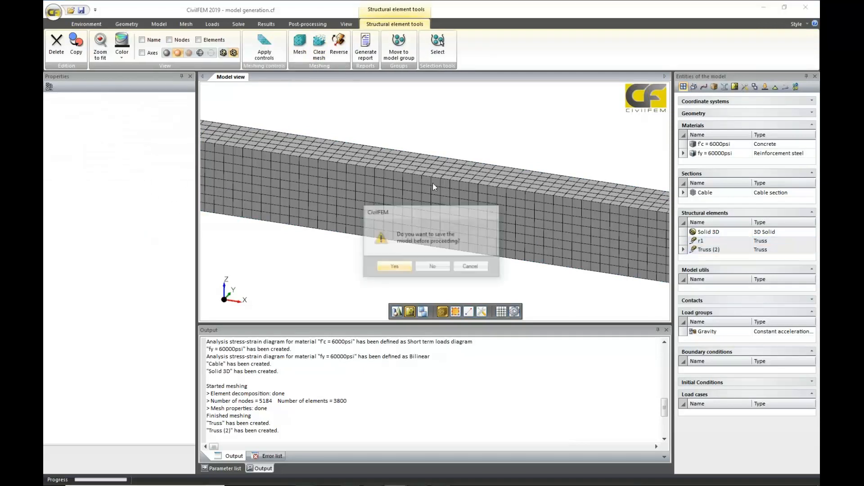
left_click(431, 267)
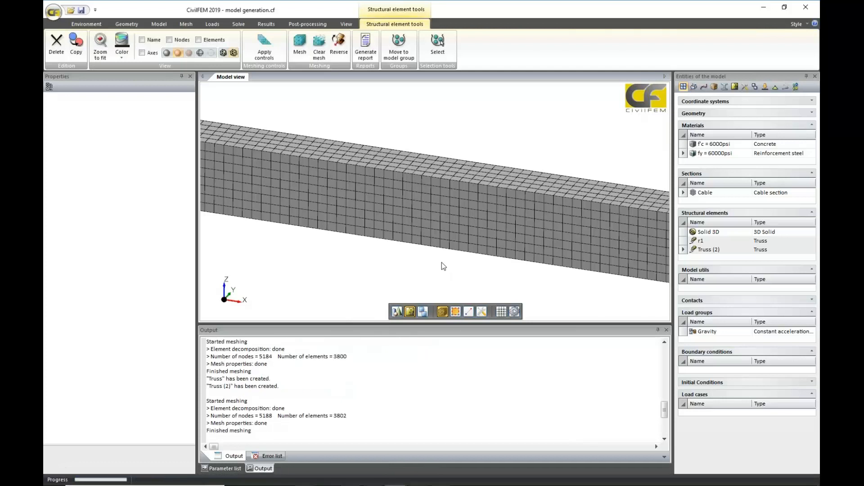
Start an Insertion with the Solid 3D concrete beam as its host element.
mouse_move(442, 263)
middle_mouse_down()
mouse_move(498, 261)
mouse_move(553, 245)
mouse_move(526, 249)
mouse_move(530, 275)
middle_mouse_up()
scroll(529, 249, "up", 4)
scroll(531, 247, "up", 4)
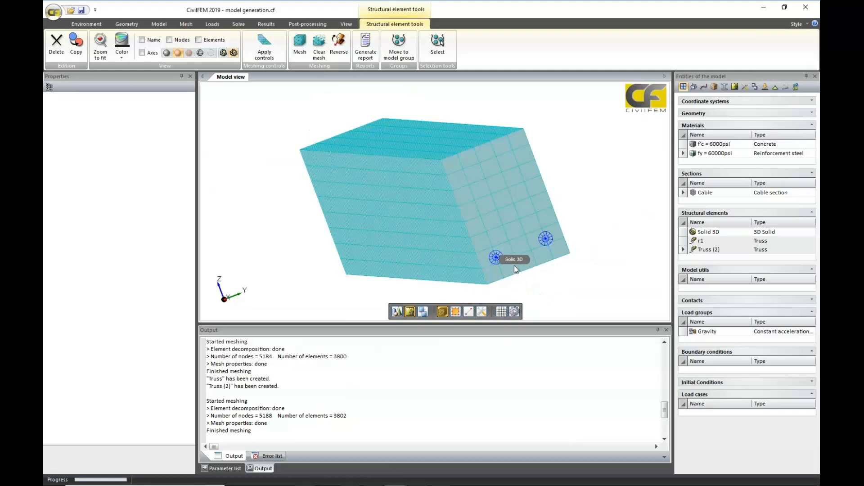
scroll(552, 243, "up", 5)
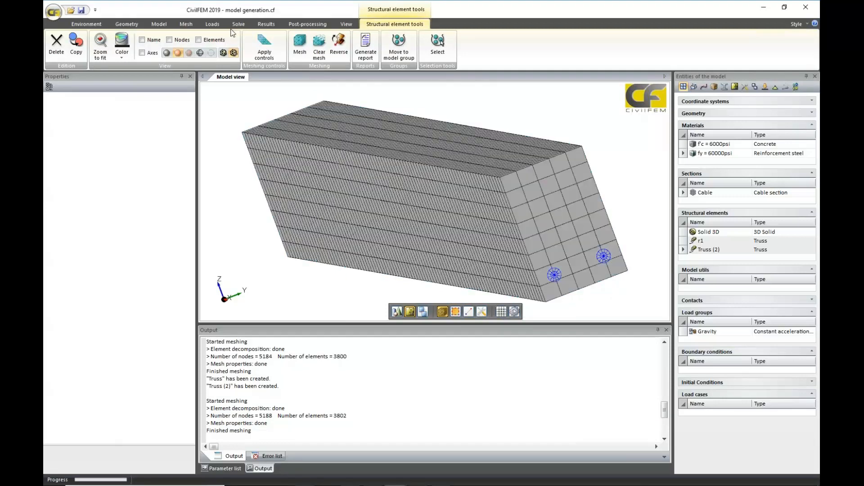
left_click(186, 23)
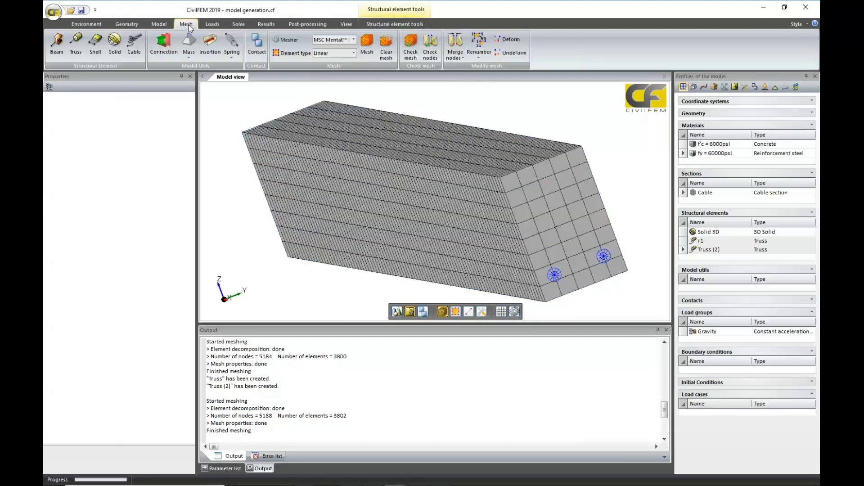
left_click(214, 49)
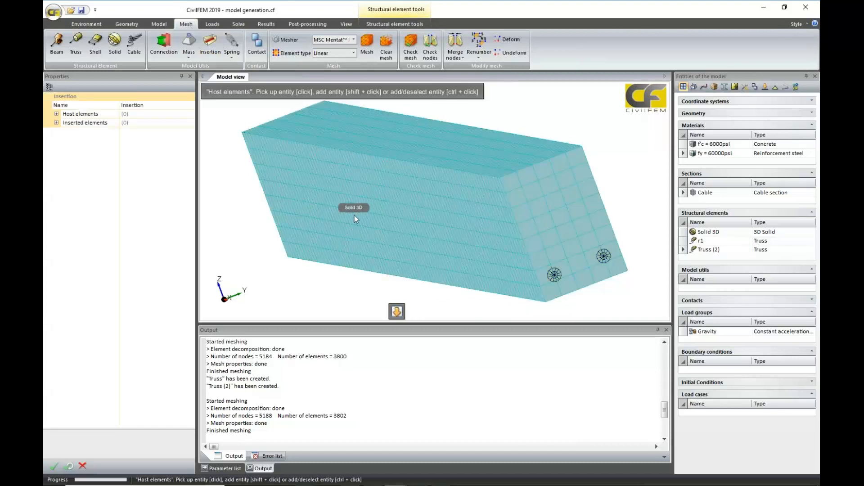
left_click(360, 211)
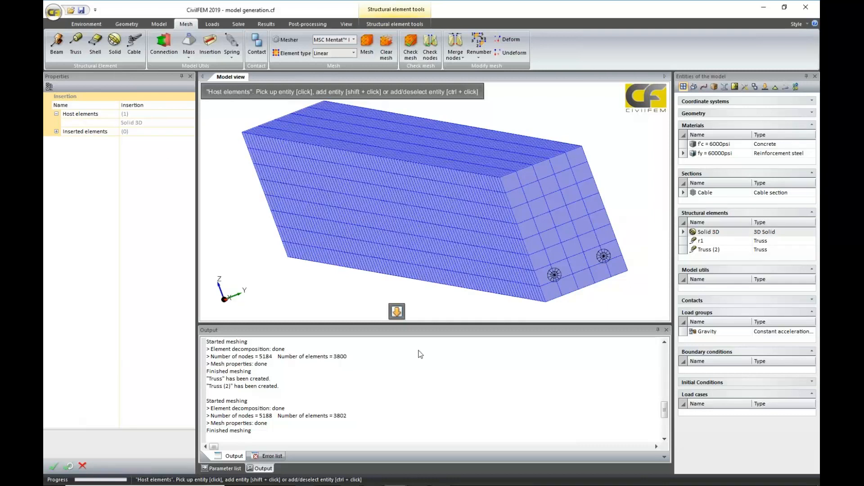
Pick only the trusses Truss (2) and r1 as inserted elements, leaving out the solid, and create the insertion.
left_click(397, 311)
left_click(552, 276)
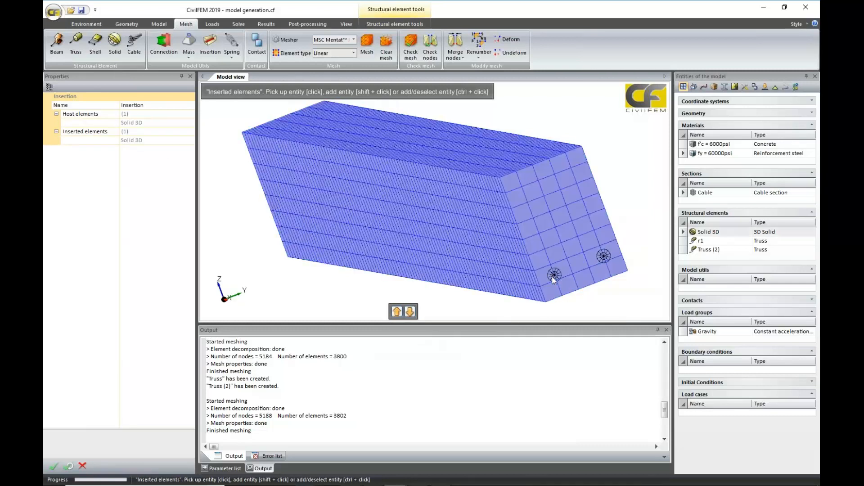
left_click(552, 275)
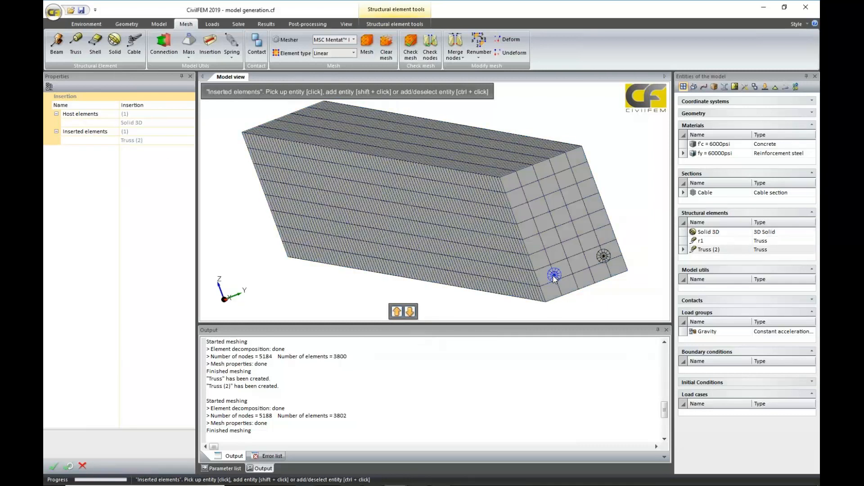
left_click(600, 258, "shift")
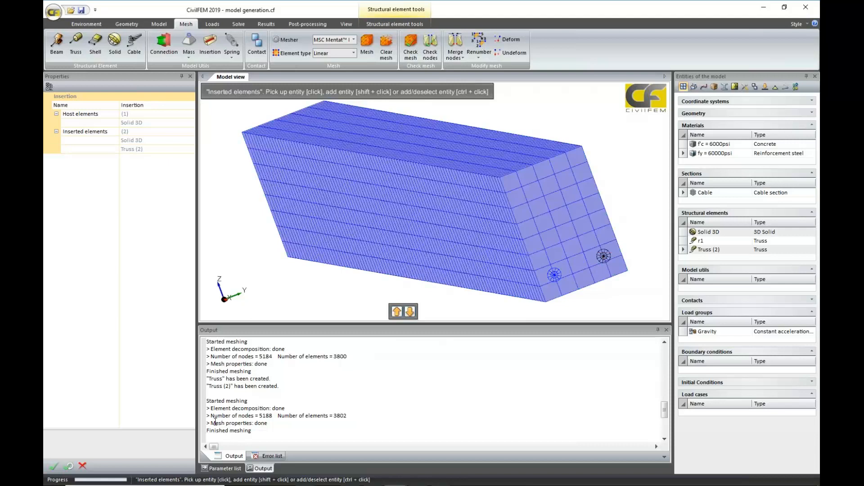
left_click(613, 263, "ctrl")
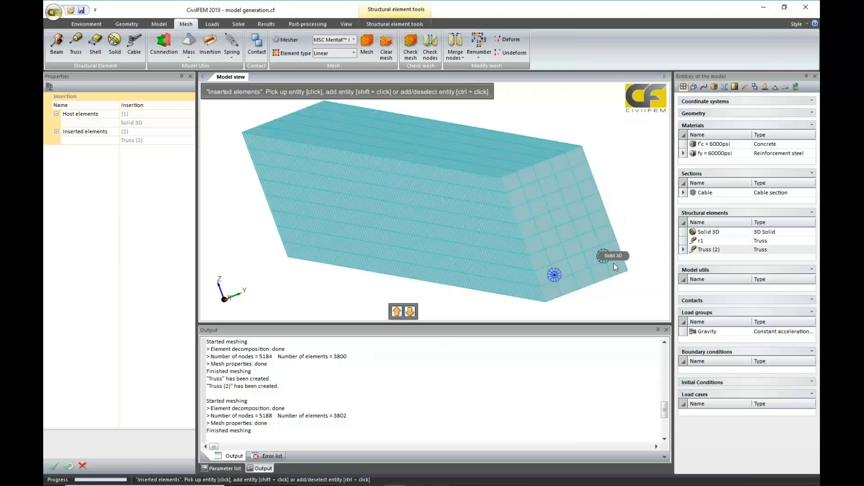
left_click(604, 257, "shift")
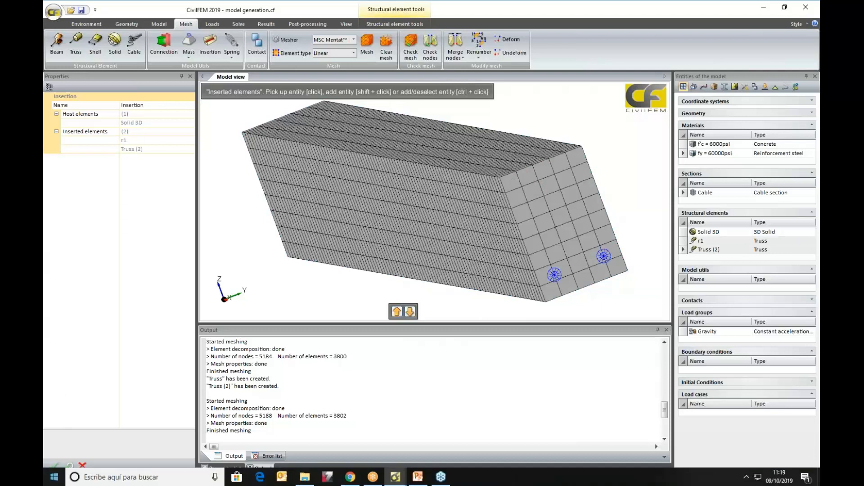
left_click(57, 466)
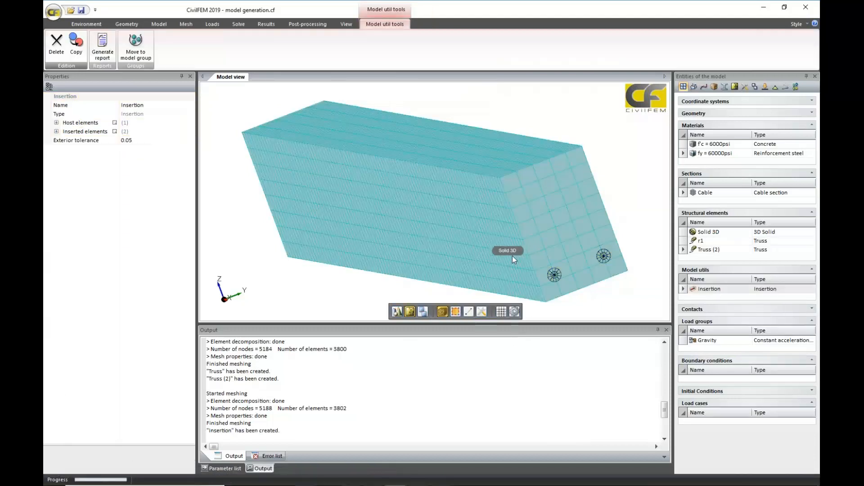
scroll(512, 256, "up", 3)
scroll(522, 259, "down", 5)
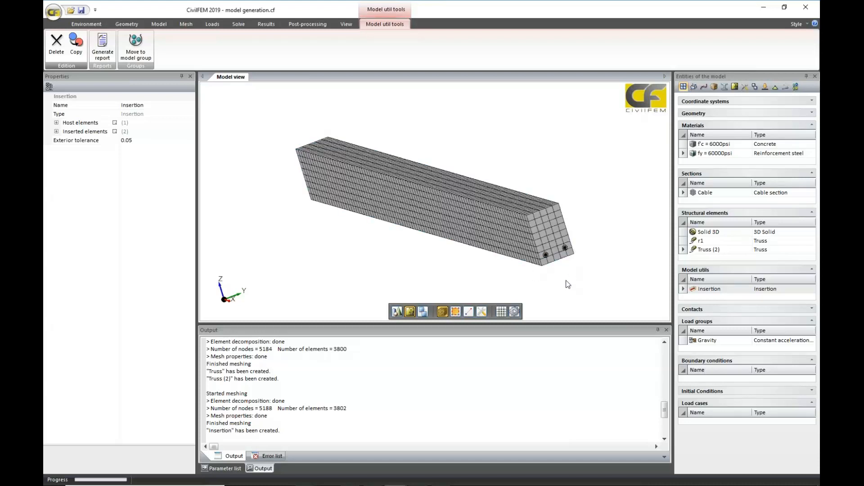
mouse_move(406, 482)
middle_click_drag(442, 247, 490, 231)
scroll(491, 231, "down", 3)
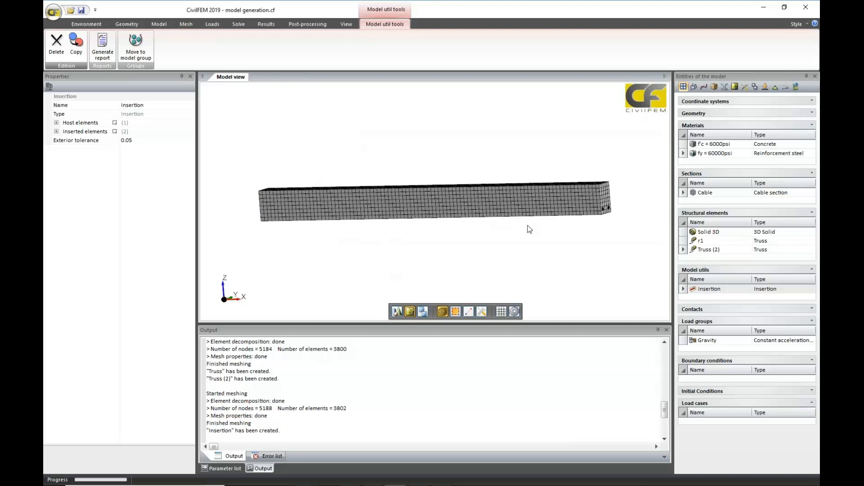
Enable crushing in the cracking properties of the f'c = 6000psi concrete and set its crushing strain to 0.0035.
left_click(699, 144)
left_click(57, 193)
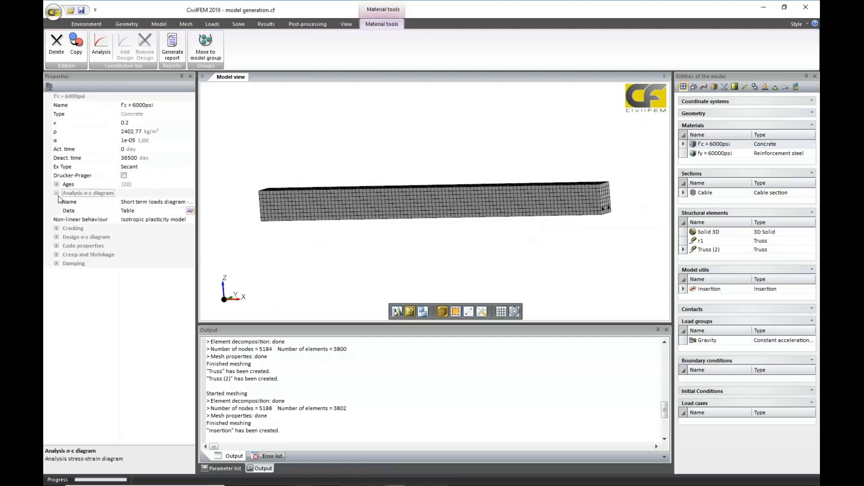
left_click(57, 229)
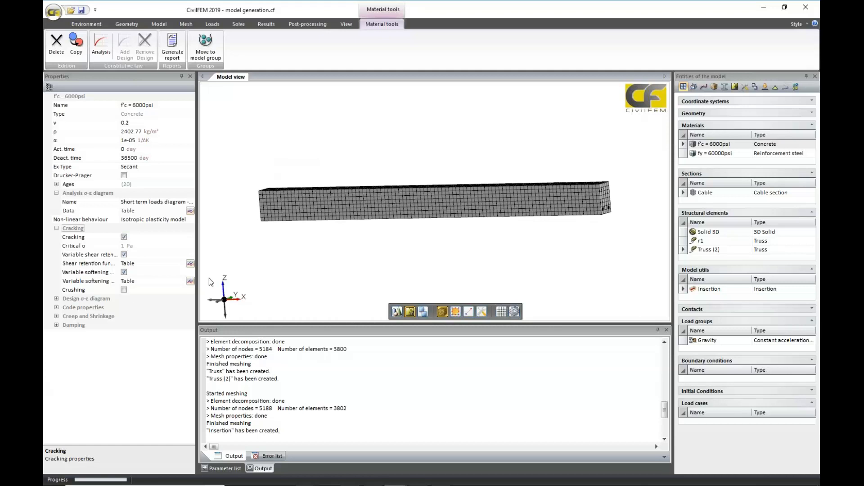
left_click(124, 290)
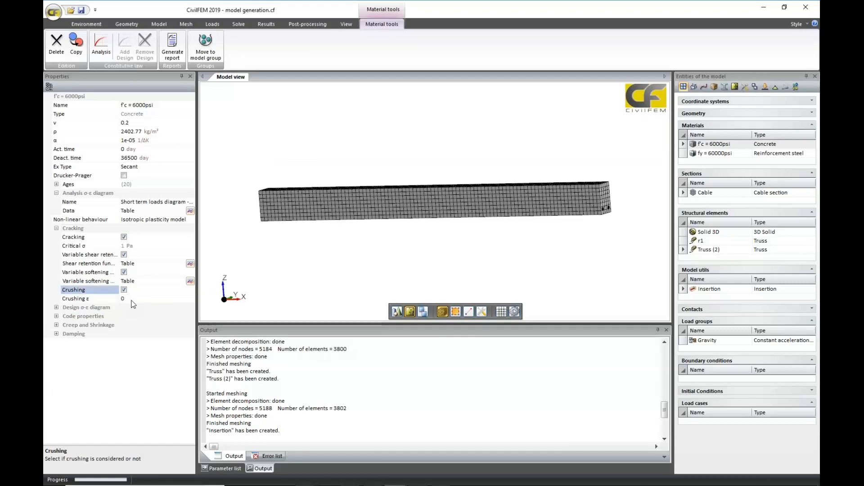
left_click(132, 300)
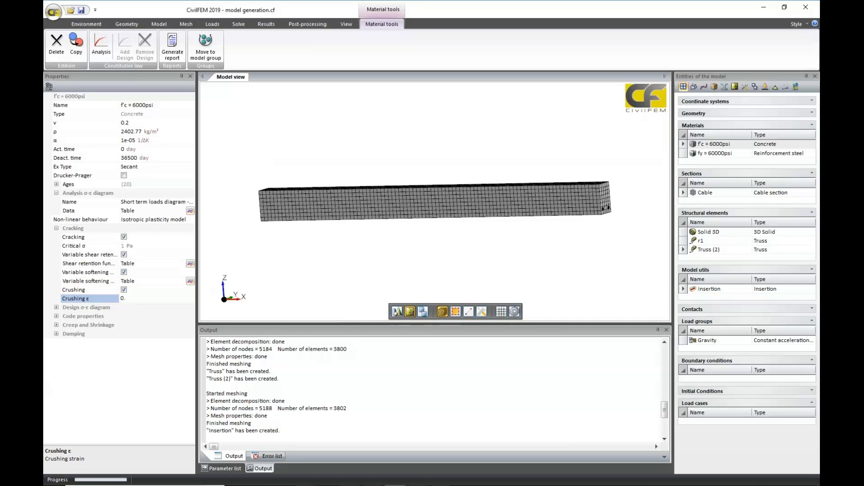
type(".0035")
left_click(127, 353)
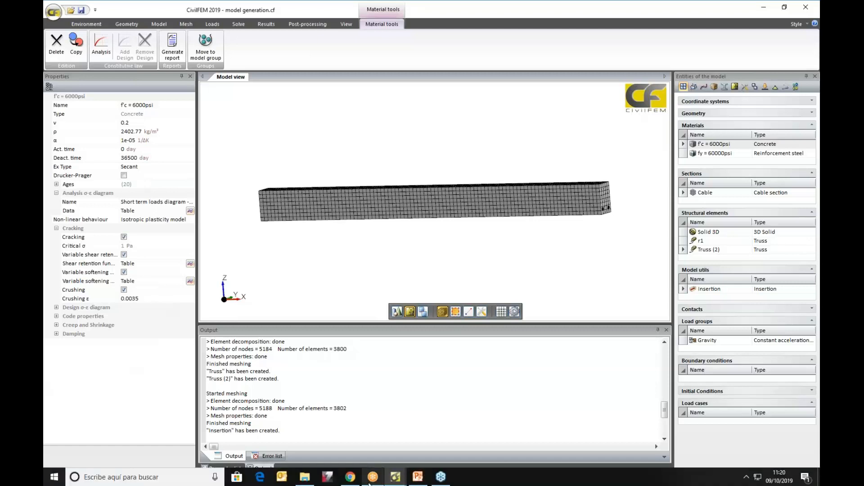
Switch to the PowerPoint presentation and run the slide show from Concrete Modeling to the dimensioned Under Reinforced Beam slide.
mouse_move(399, 484)
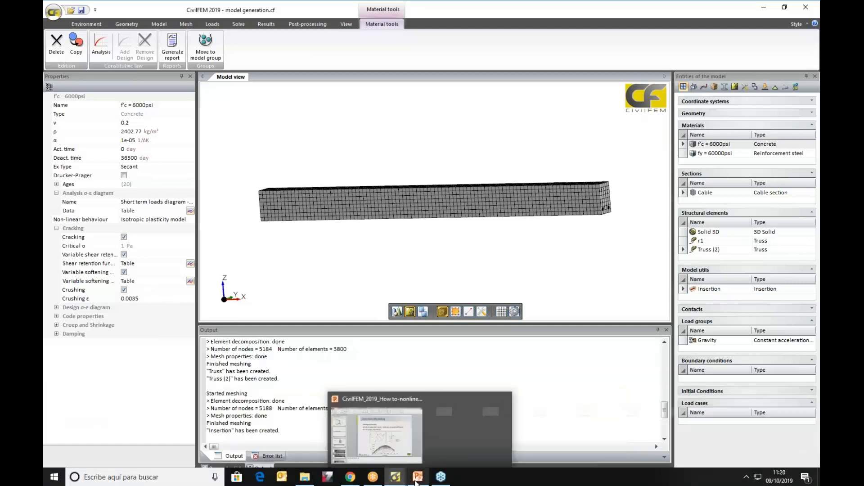
left_click(418, 478)
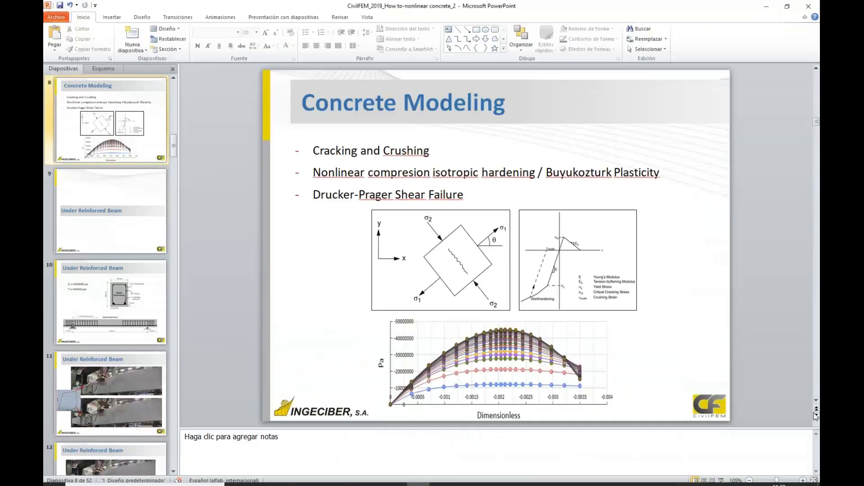
left_click(721, 480)
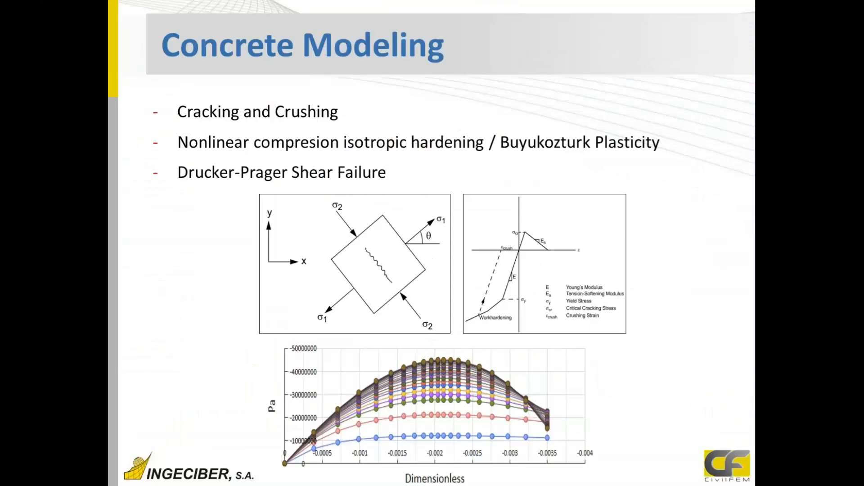
key("Right")
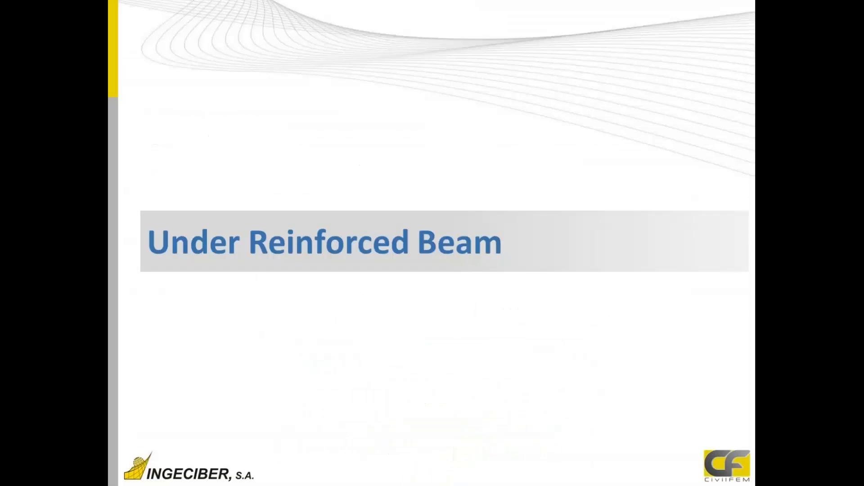
key("Right")
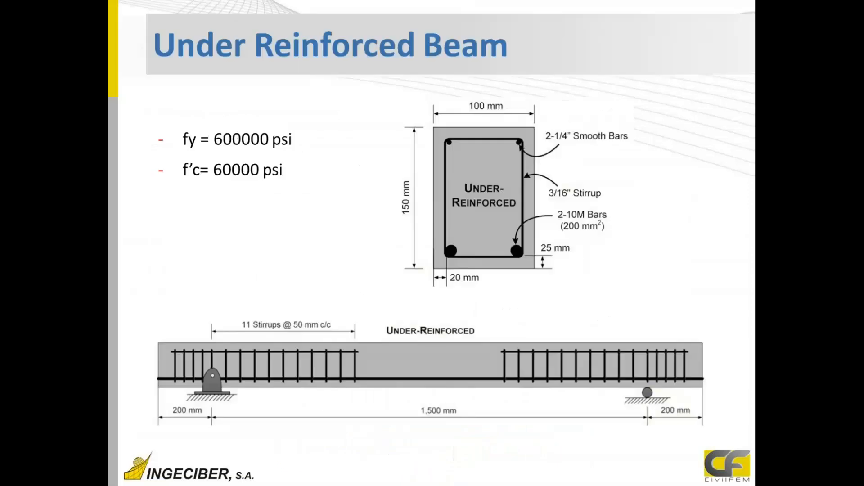
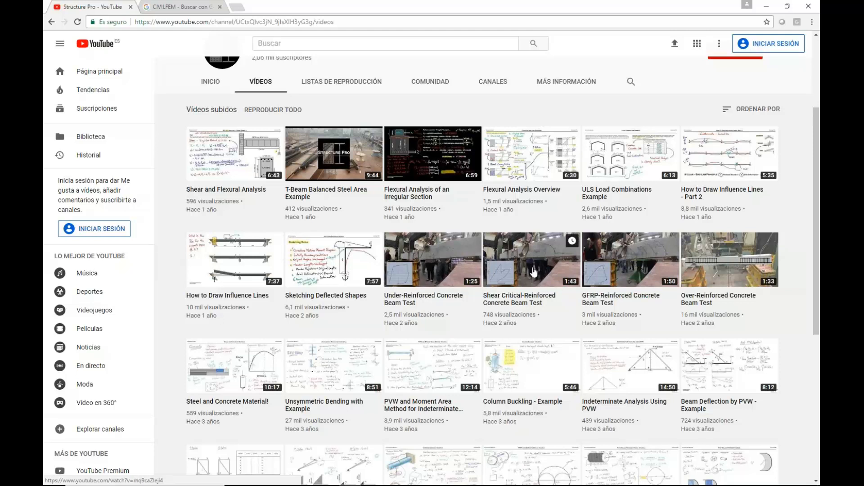
Leave the YouTube channel page and switch to the CivilFEM window with the under reinforced beam 2.cf model.
scroll(269, 113, "up", 3)
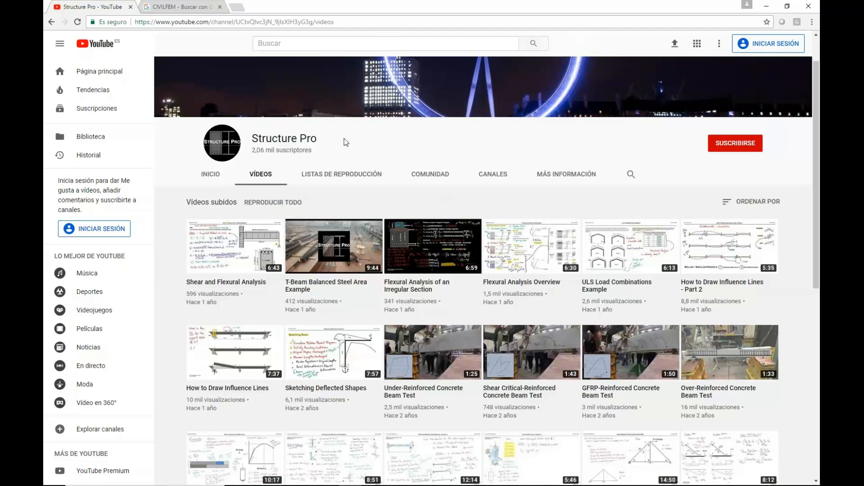
left_click(766, 6)
mouse_move(482, 480)
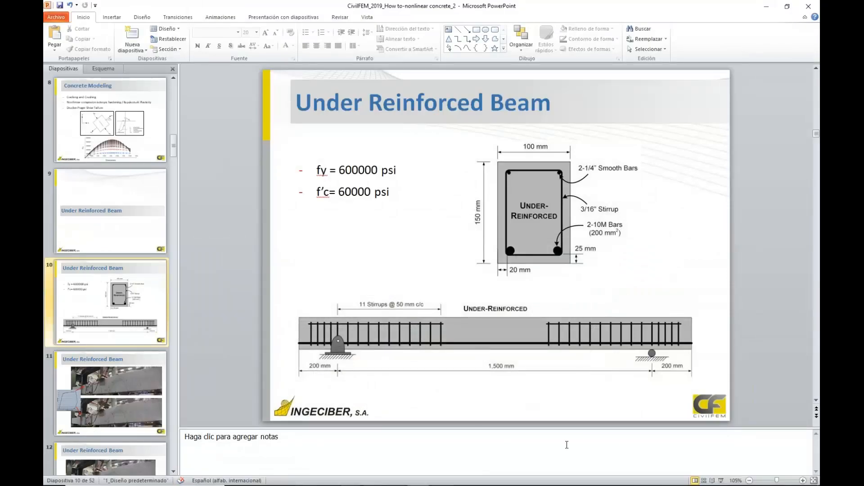
mouse_move(394, 481)
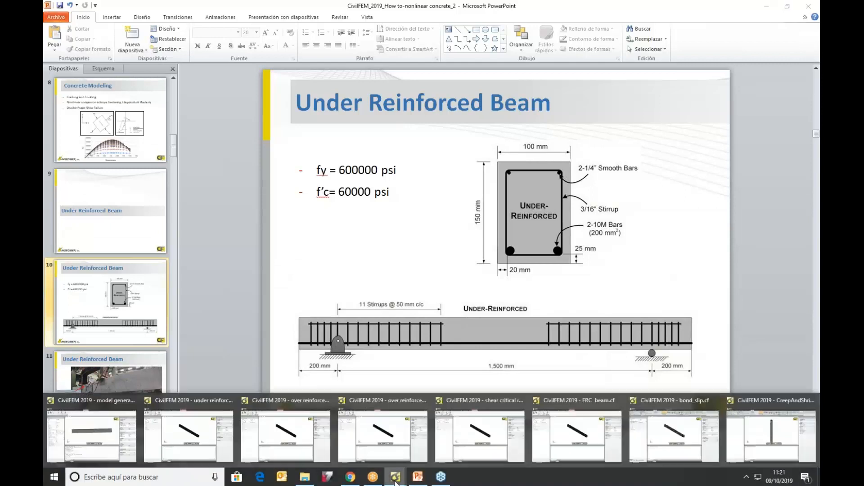
left_click(216, 444)
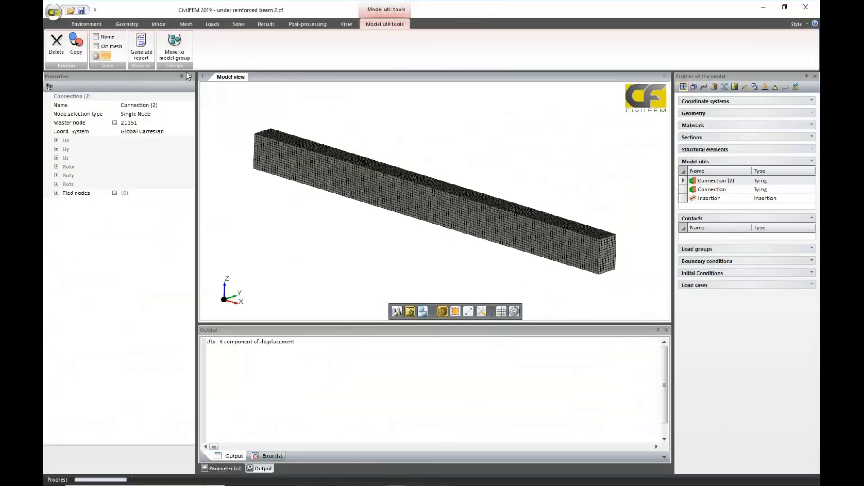
Display the TEST load case on the mesh and inspect the two supports beneath the beam.
left_click(215, 25)
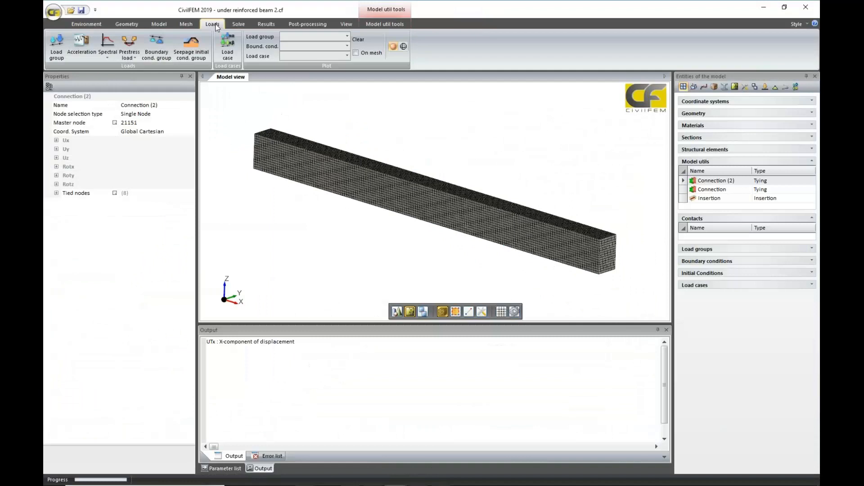
left_click(347, 56)
left_click(336, 68)
left_click(355, 53)
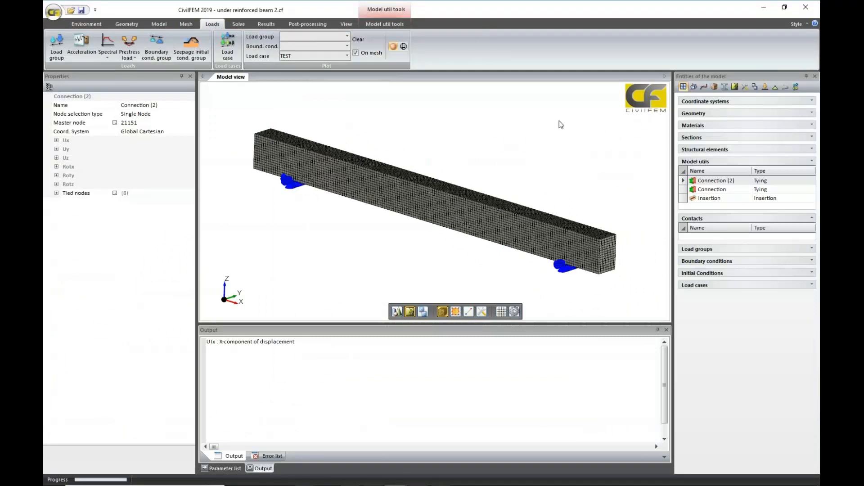
mouse_move(559, 121)
middle_mouse_down()
mouse_move(556, 159)
mouse_move(548, 123)
middle_mouse_up()
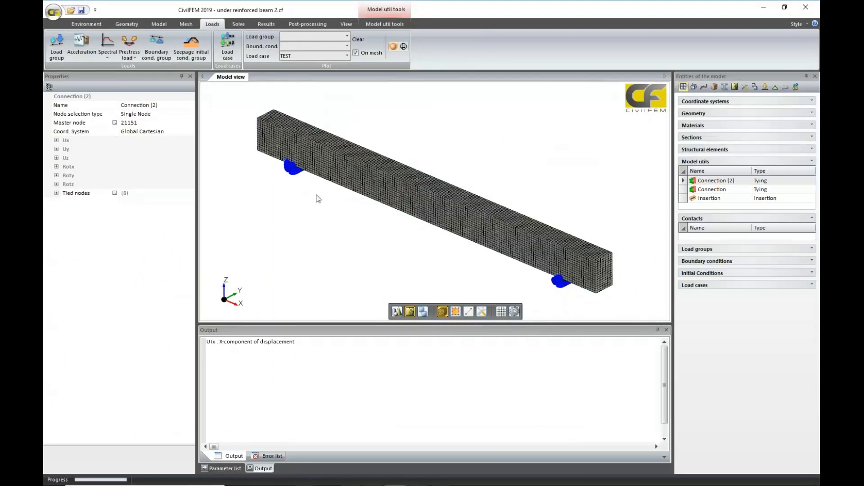
middle_click_drag(317, 197, 401, 193)
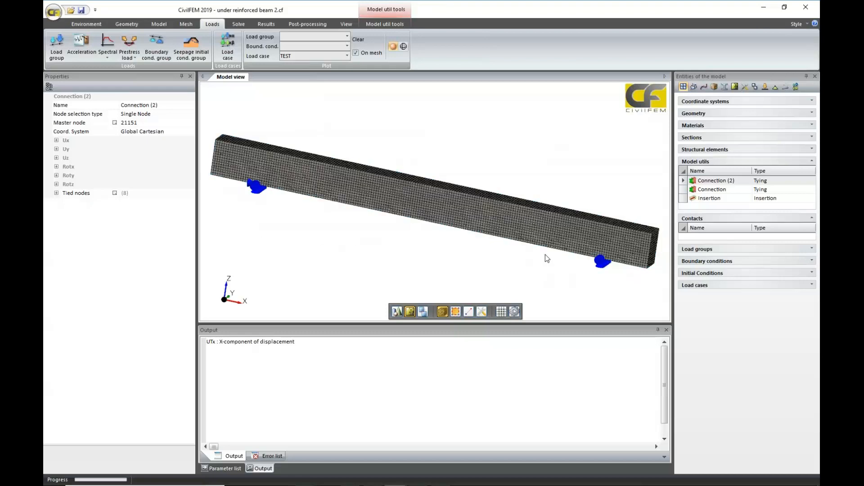
middle_click_drag(495, 263, 499, 224)
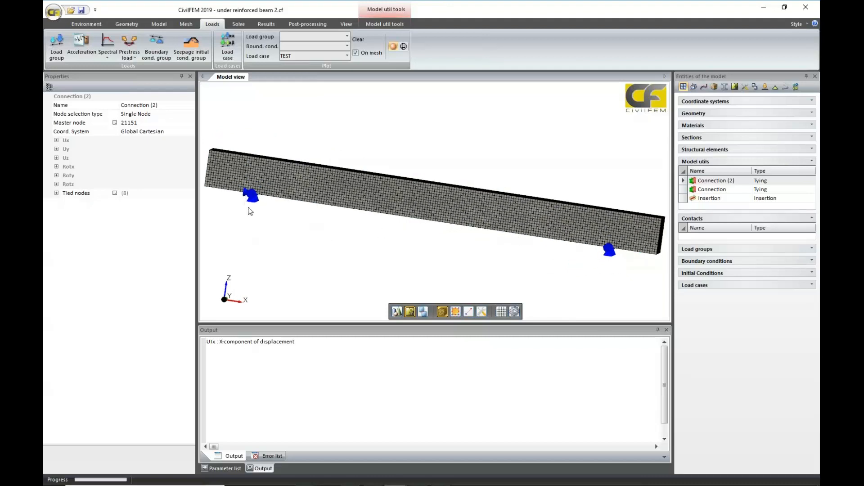
middle_click_drag(502, 255, 440, 270)
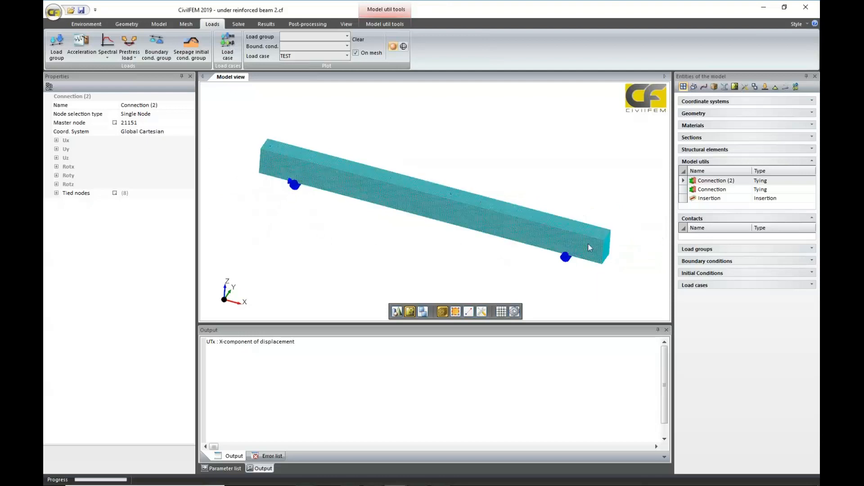
middle_click_drag(560, 276, 556, 265)
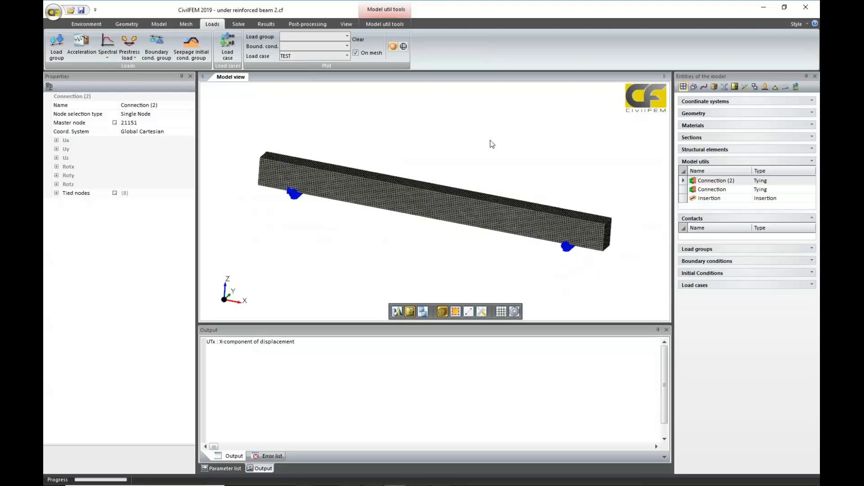
Open the history plot setup and review its list of TEST results files and the defined node results.
left_click(267, 27)
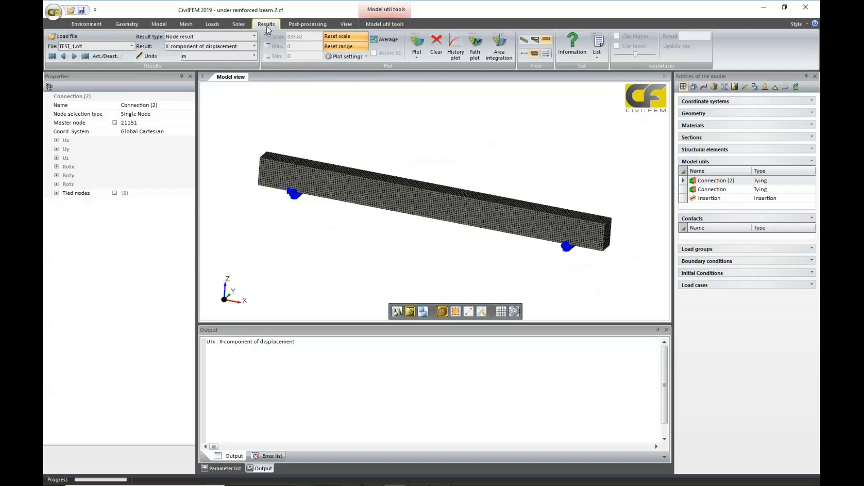
left_click(456, 43)
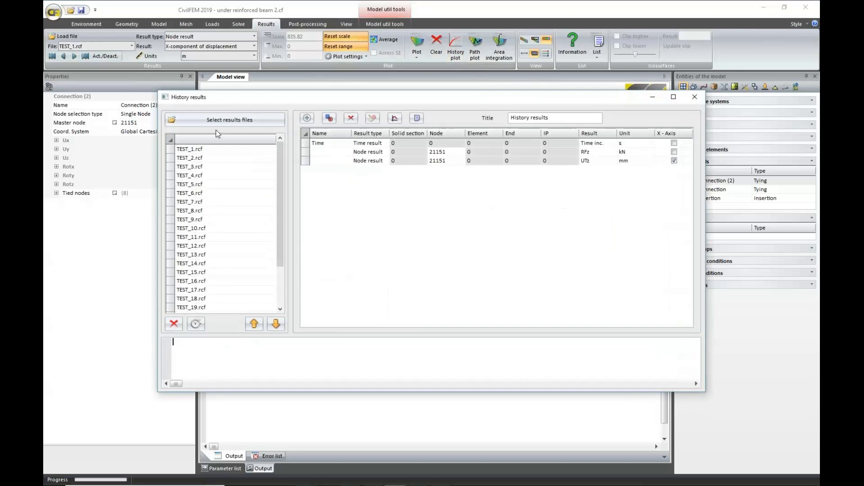
scroll(254, 196, "down", 2)
scroll(215, 289, "up", 2)
scroll(214, 295, "down", 2)
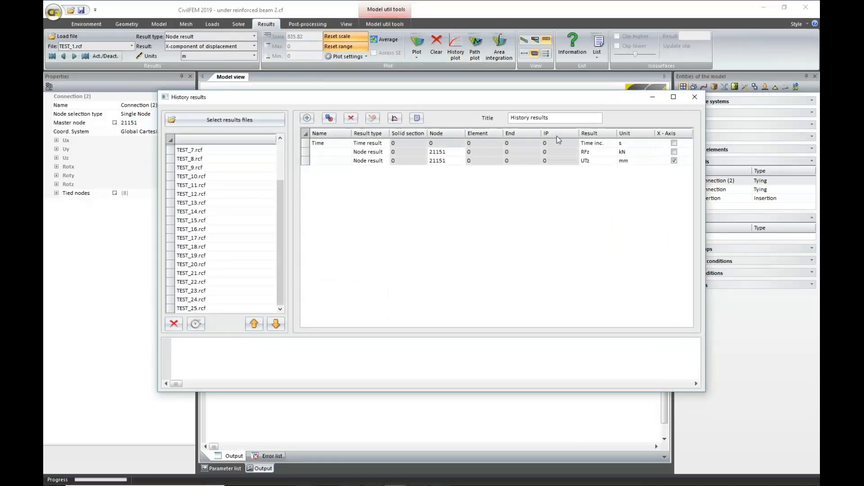
left_click_drag(450, 97, 459, 172)
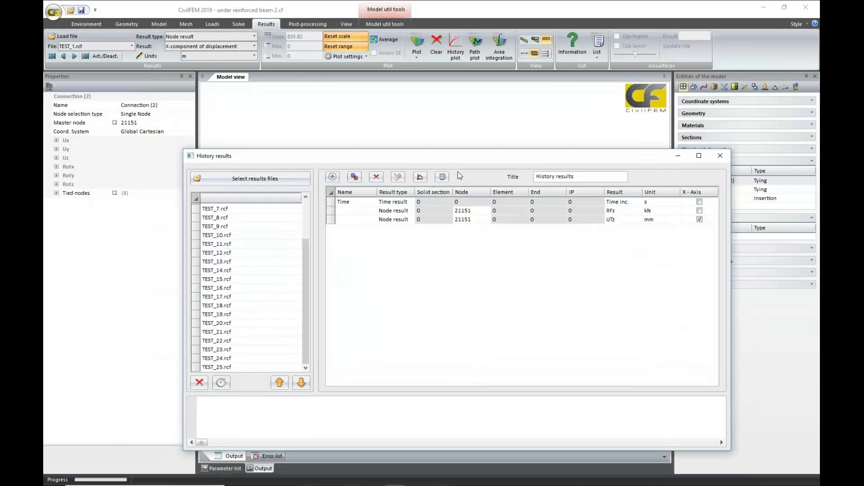
Plot the history of reaction force RFz against displacement UTz at node 21151, examine the curve and close the setup.
left_click(337, 213)
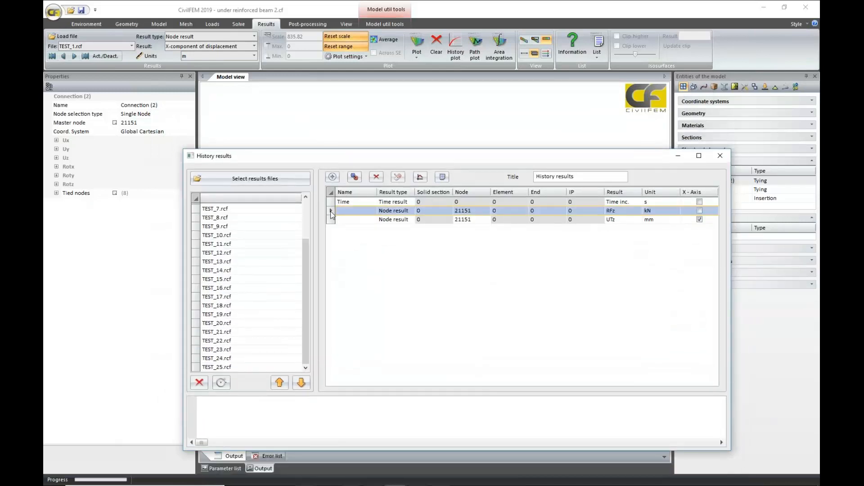
left_click(419, 177)
left_click_drag(412, 156, 446, 293)
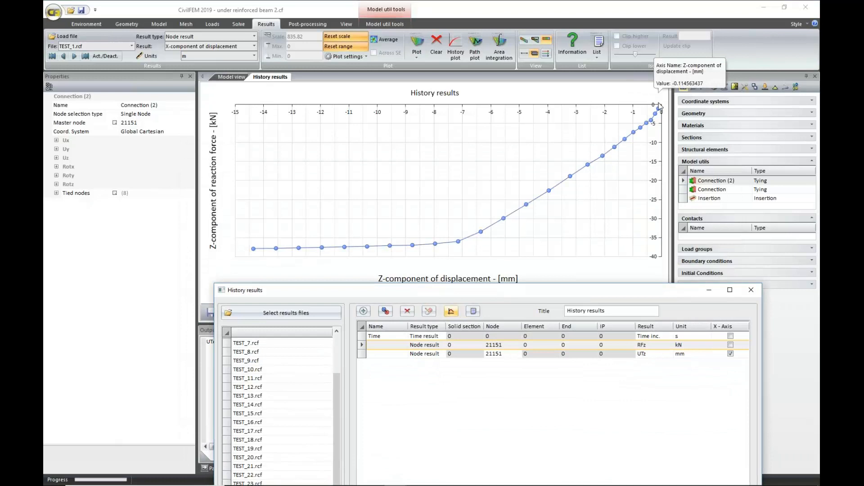
mouse_move(651, 122)
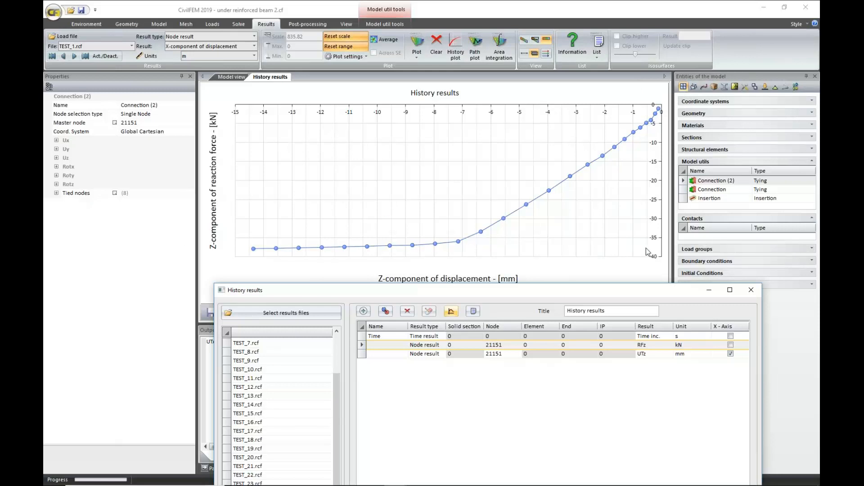
mouse_move(662, 246)
left_click_drag(430, 298, 386, 122)
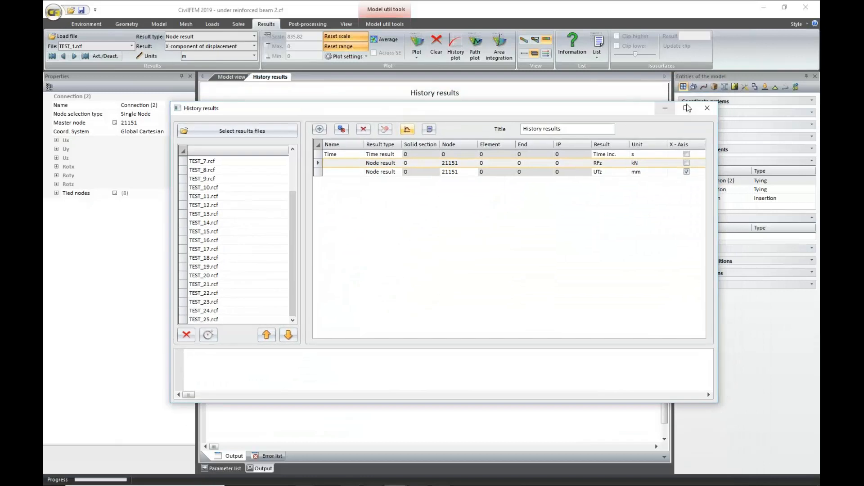
left_click(705, 113)
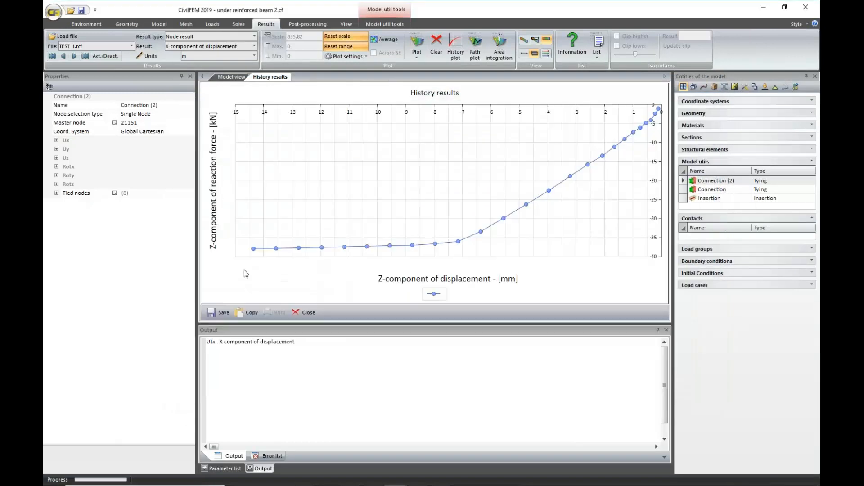
Load the last results file, TEST_25.rcf, and view its X-component of displacement on the beam model.
left_click(85, 57)
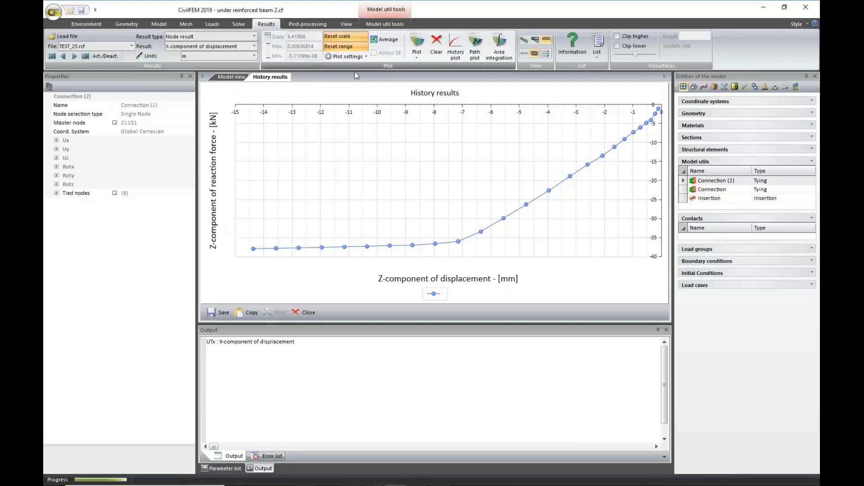
middle_click_drag(401, 205, 411, 199)
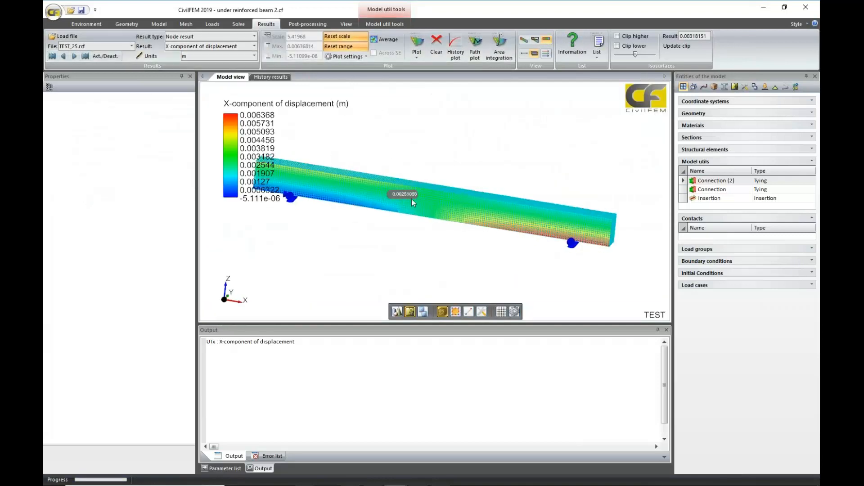
scroll(411, 201, "down", 2)
scroll(410, 200, "up", 1)
middle_click_drag(438, 172, 477, 177)
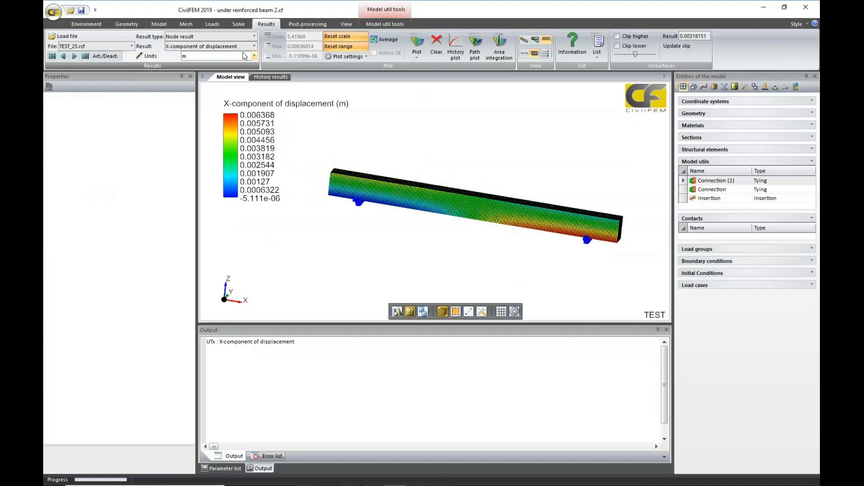
Set the result type to End result and plot the Maximum principal cracking strain, viewing the beam from the side.
left_click(254, 37)
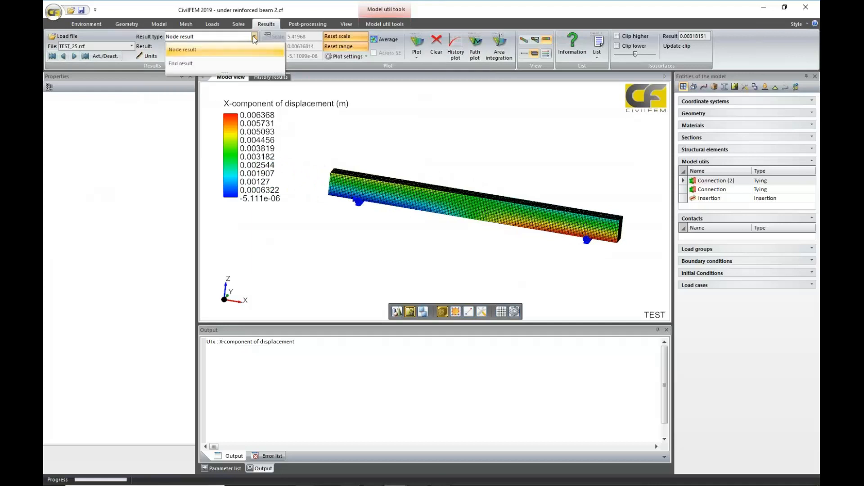
left_click(229, 66)
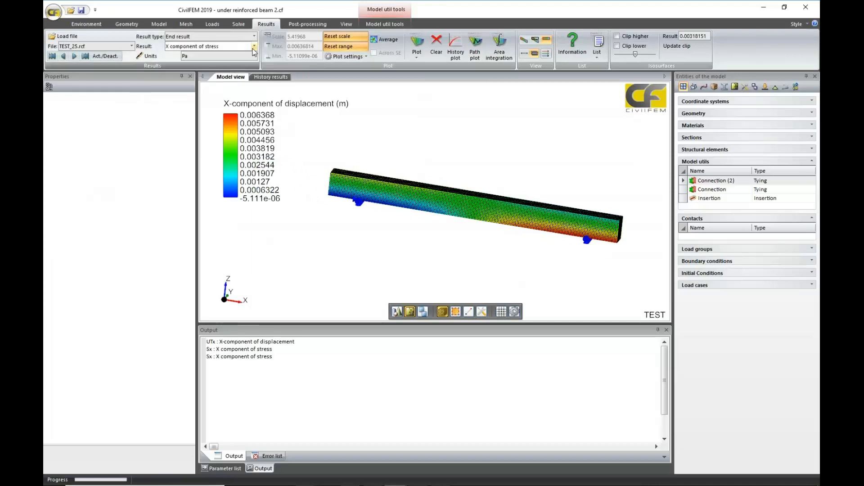
left_click(255, 47)
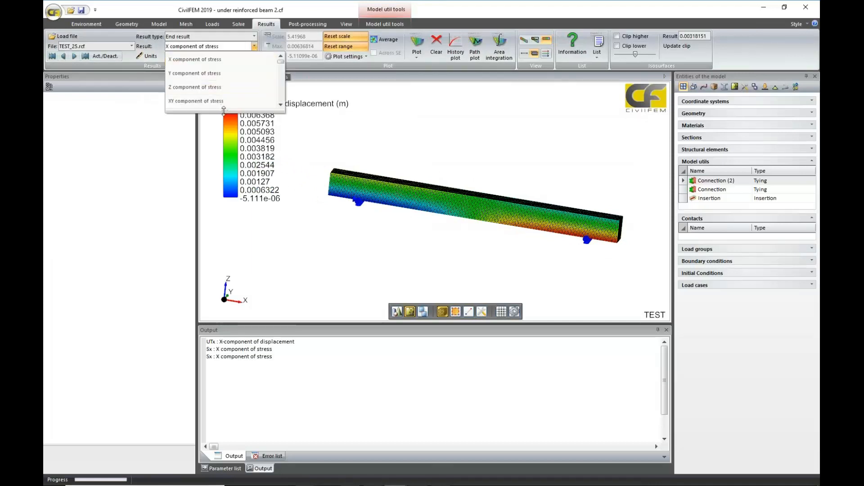
left_click_drag(223, 110, 233, 309)
scroll(234, 215, "down", 8)
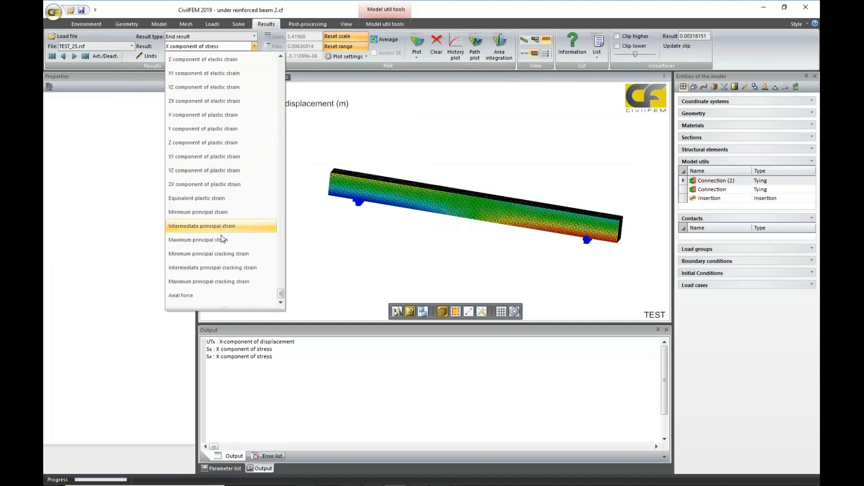
left_click(225, 282)
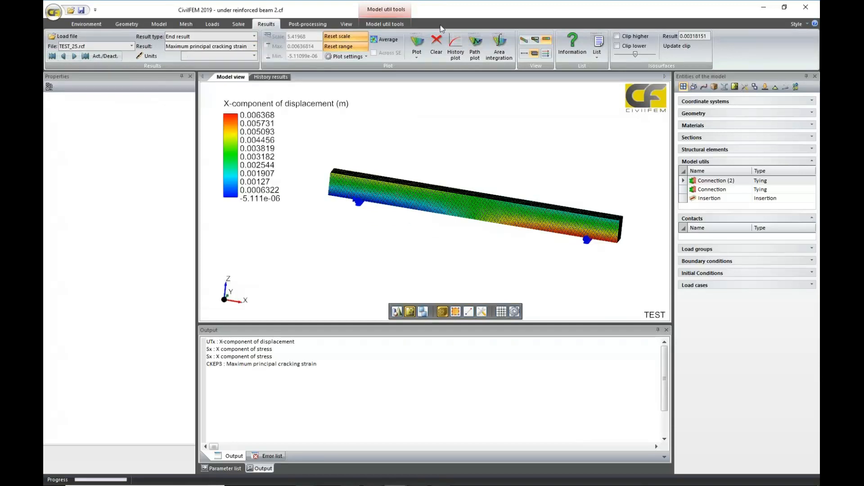
left_click(418, 44)
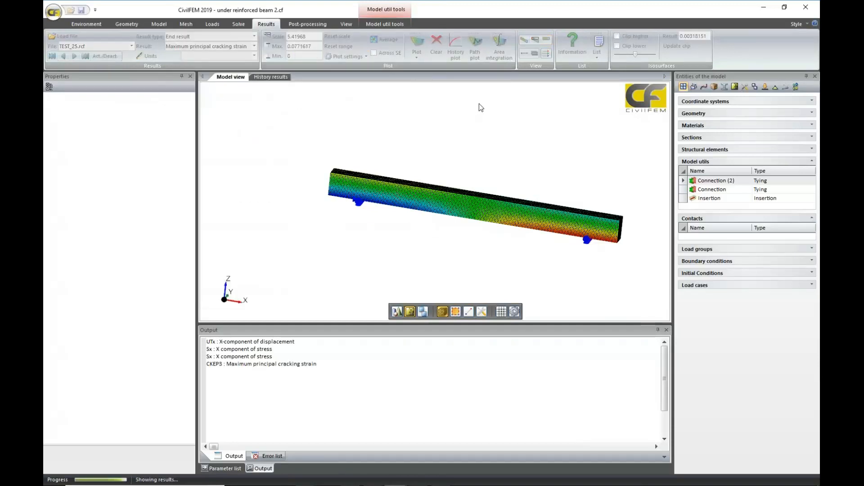
middle_click_drag(536, 132, 520, 145)
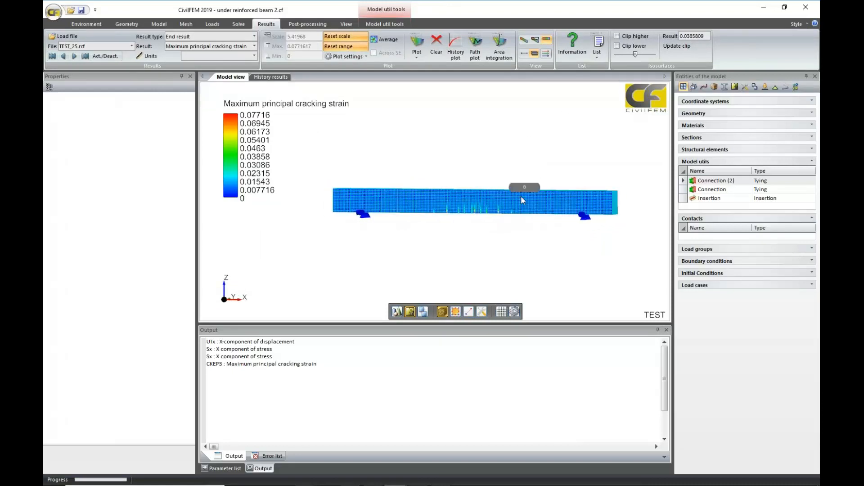
Turn on result averaging, replot the cracking strain and inspect the cracks at midspan.
left_click(383, 40)
left_click(417, 44)
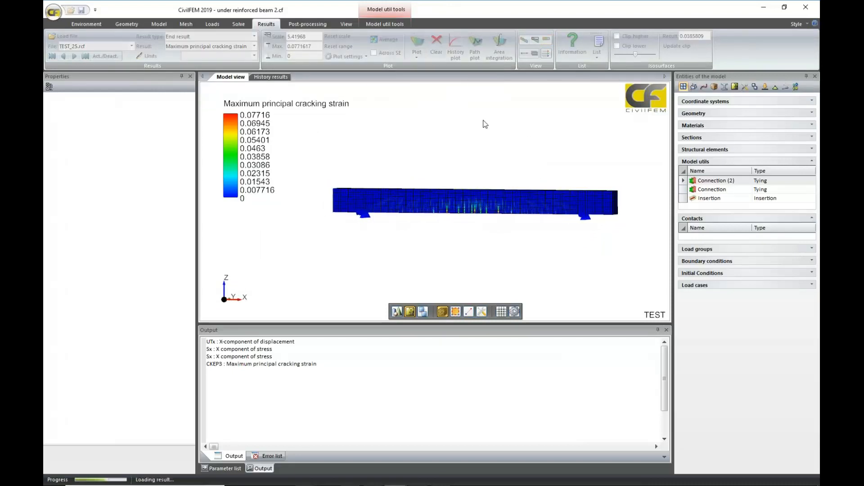
scroll(493, 132, "up", 3)
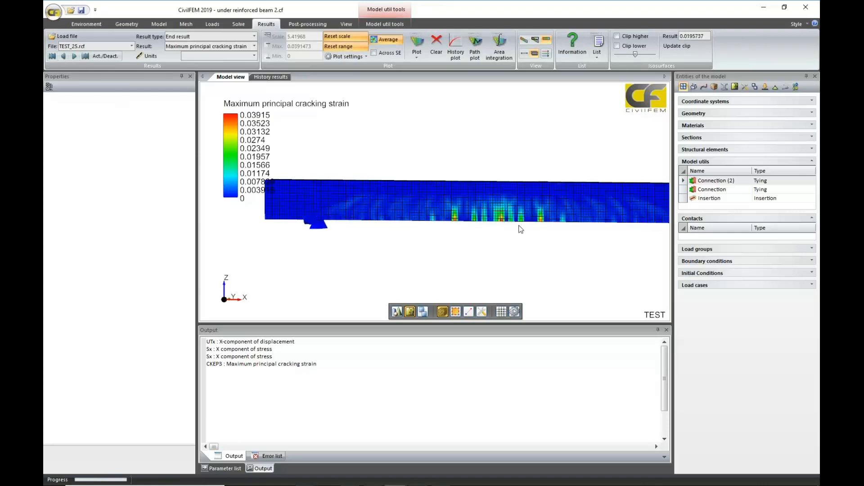
scroll(521, 232, "down", 2)
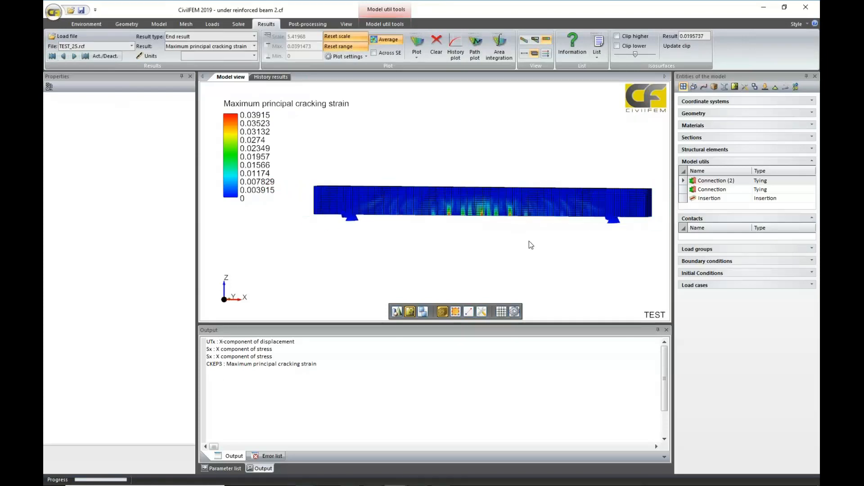
Turn off the automatic range reset, set the contour maximum to 0.01 and replot the cracking strain.
left_click(346, 46)
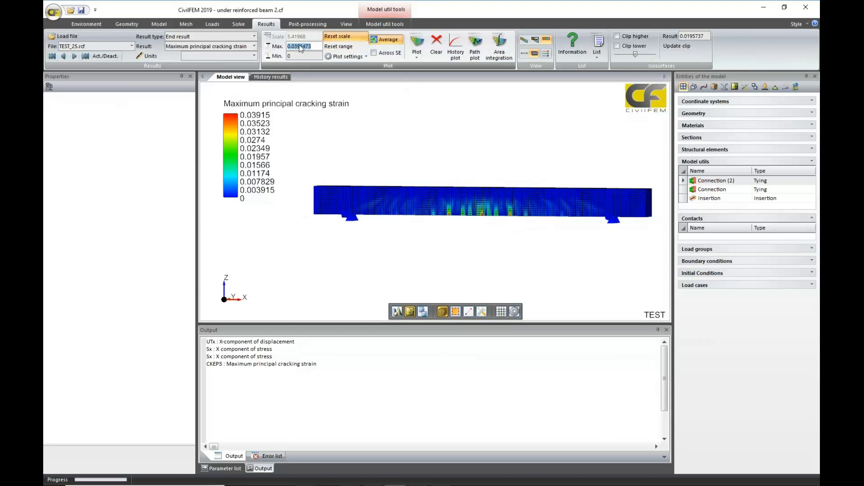
left_click_drag(293, 46, 312, 46)
left_click(417, 45)
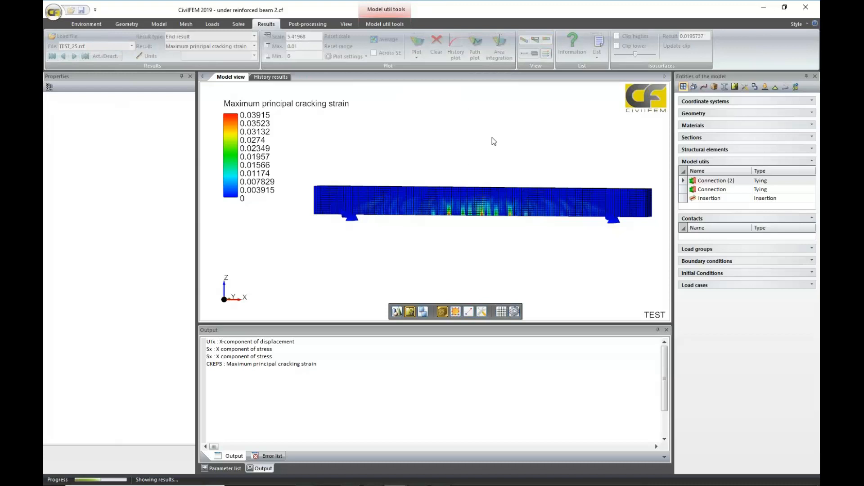
Hide the concrete beam's 3D solid so its cracking strain plot no longer covers the interior.
middle_click_drag(586, 225, 558, 229)
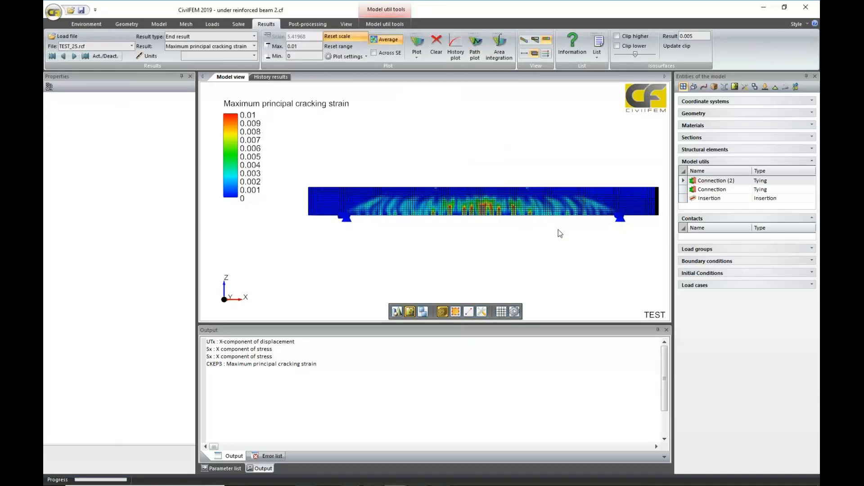
middle_click_drag(478, 194, 475, 233)
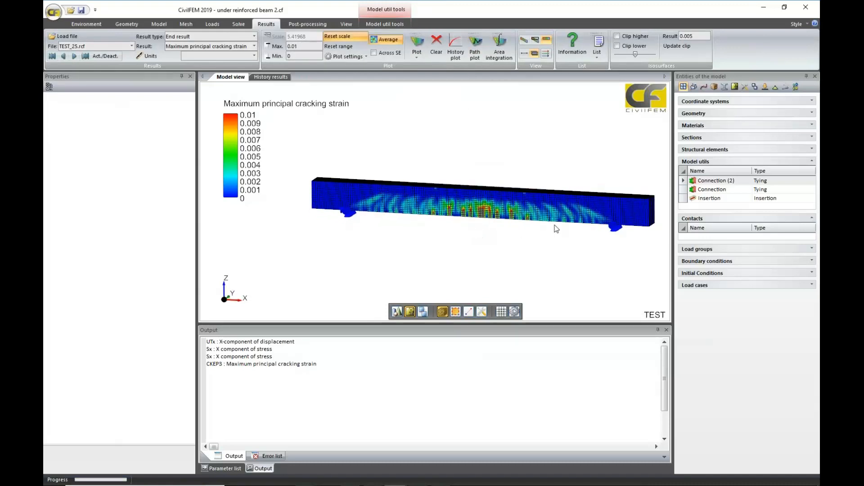
left_click(536, 205)
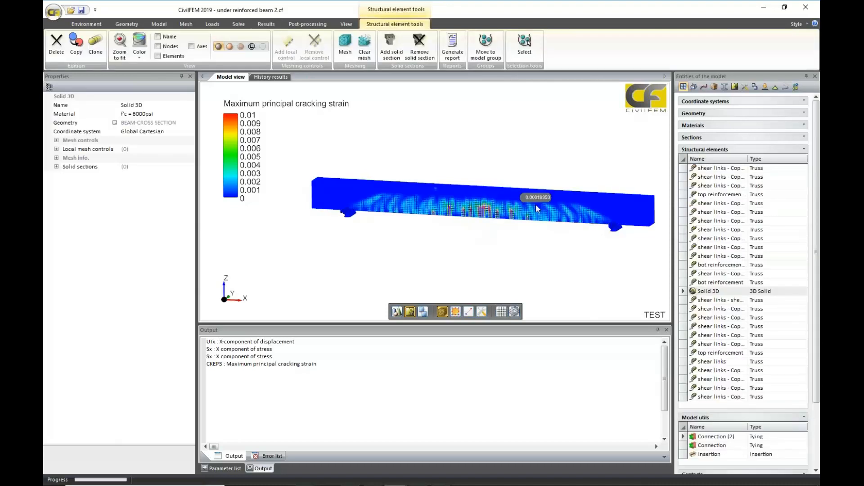
left_click(262, 47)
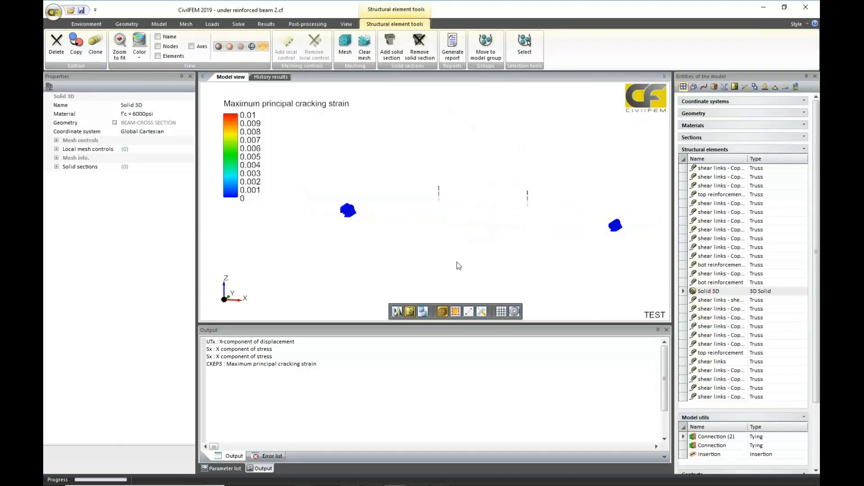
Display all the truss structural elements, leaving out Solid 3D, to expose the reinforcement cage.
left_click(684, 160)
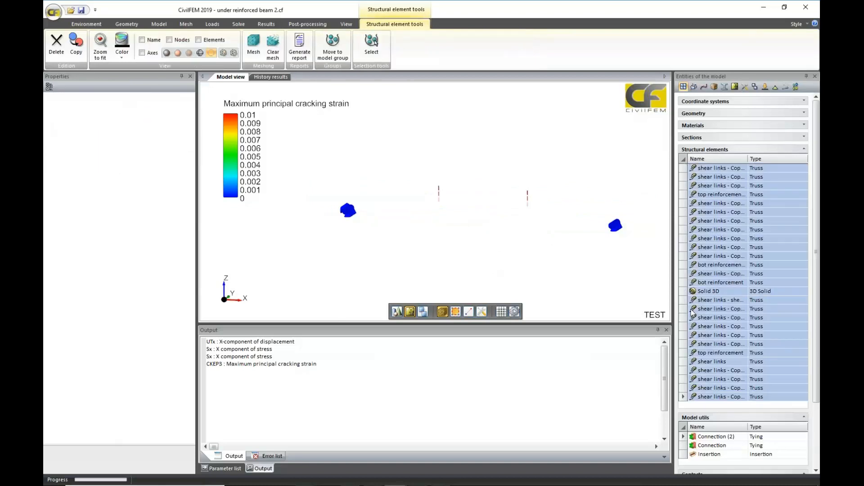
left_click(684, 293, "ctrl")
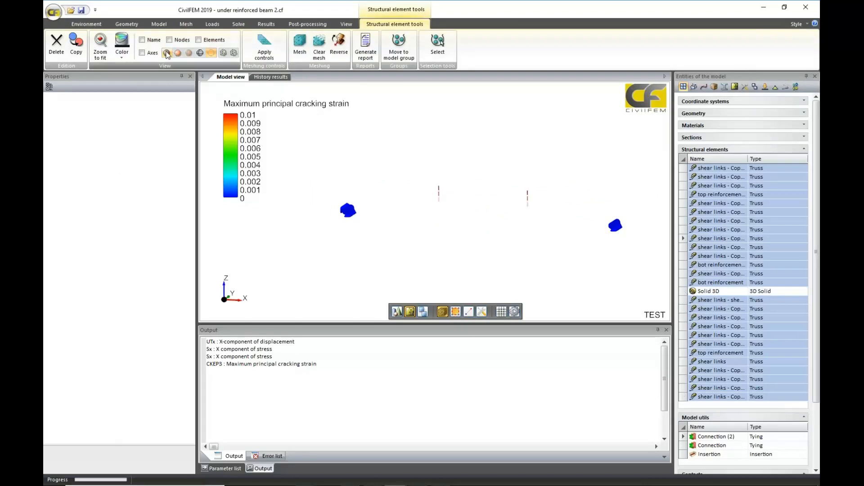
middle_click_drag(522, 129, 555, 160)
scroll(517, 160, "up", 2)
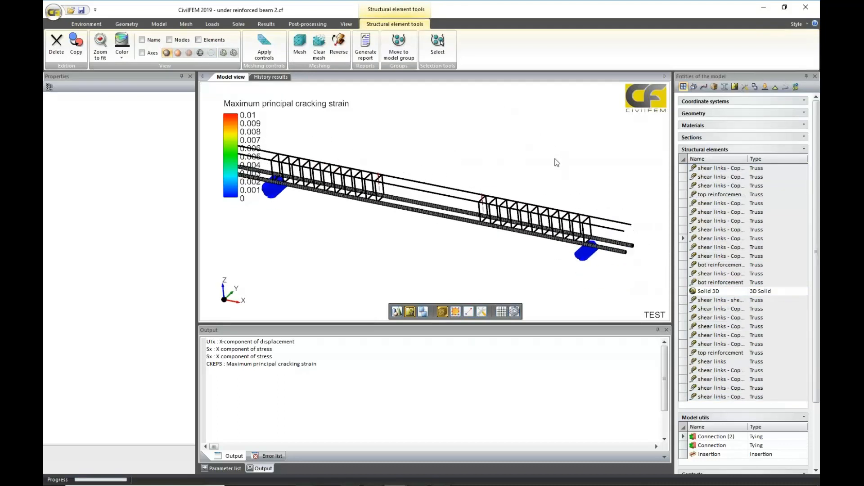
scroll(555, 160, "up", 4)
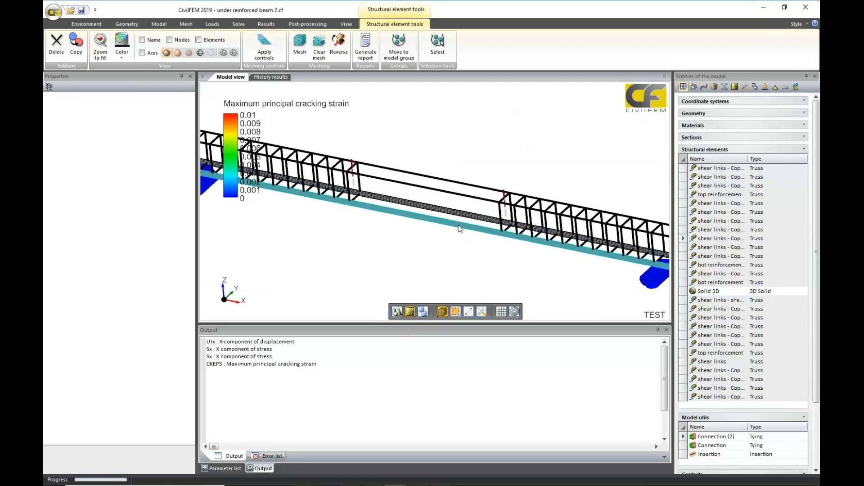
scroll(439, 232, "down", 2)
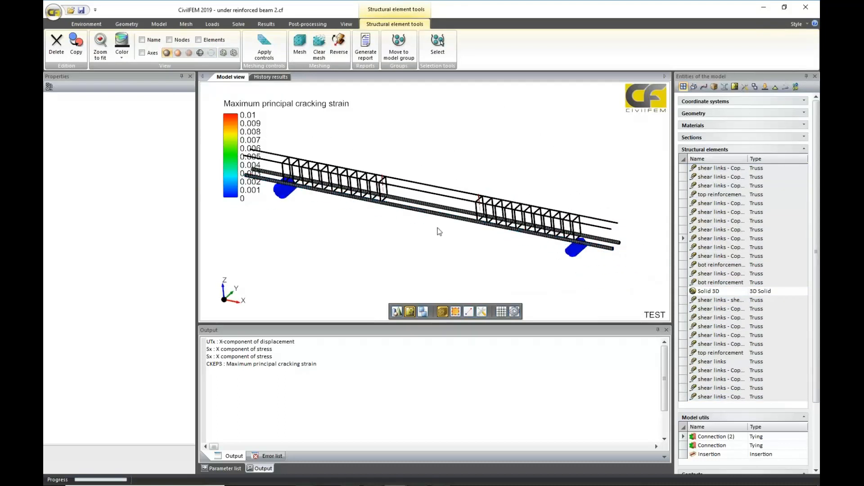
Set the result to Equivalent plastic strain and plot it on the exposed reinforcement.
left_click(265, 25)
left_click(255, 46)
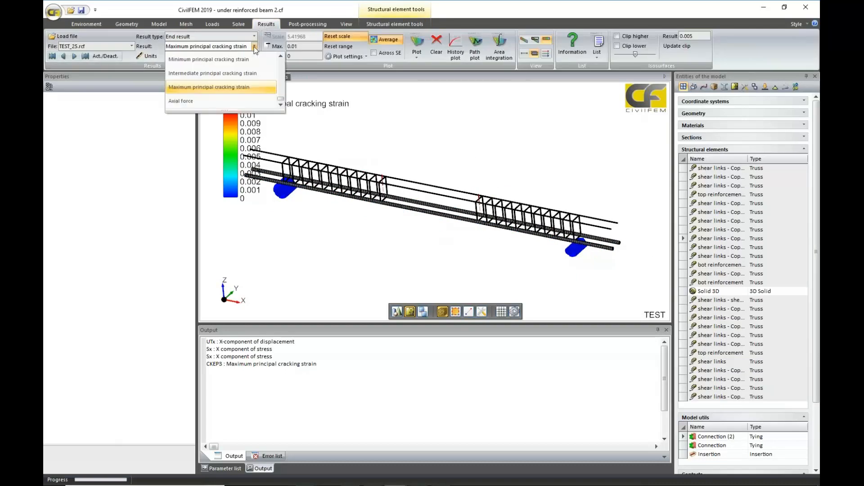
scroll(254, 49, "up", 5)
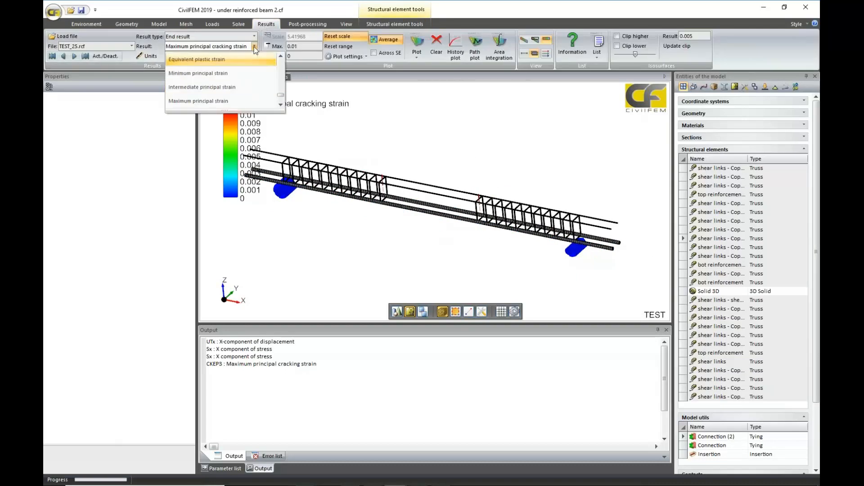
left_click(229, 61)
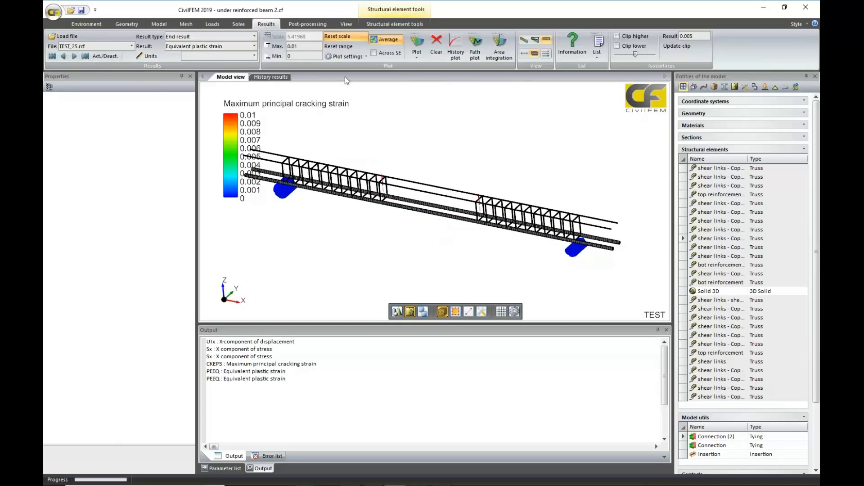
left_click(417, 42)
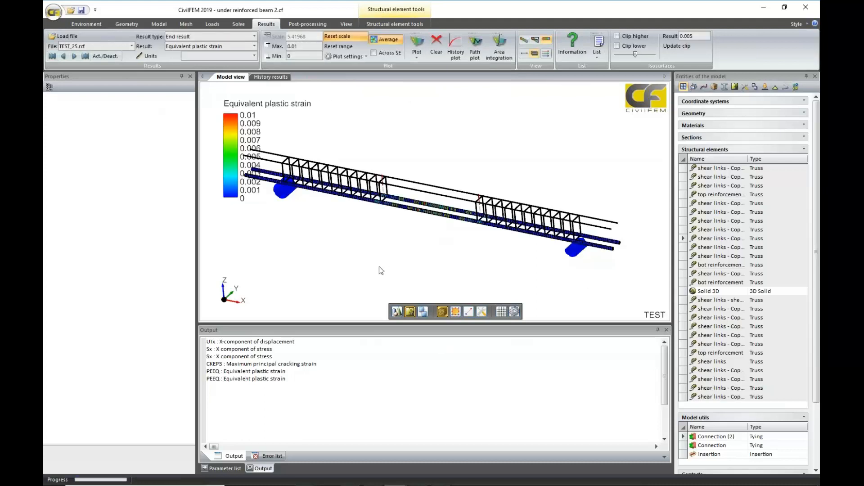
Turn the automatic range reset back on and replot the equivalent plastic strain of the reinforcement.
scroll(379, 267, "up", 3)
left_click(338, 46)
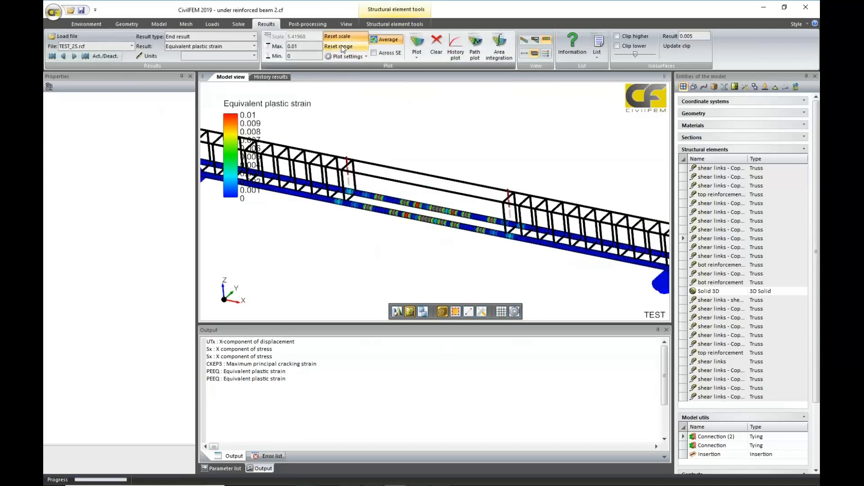
left_click(415, 43)
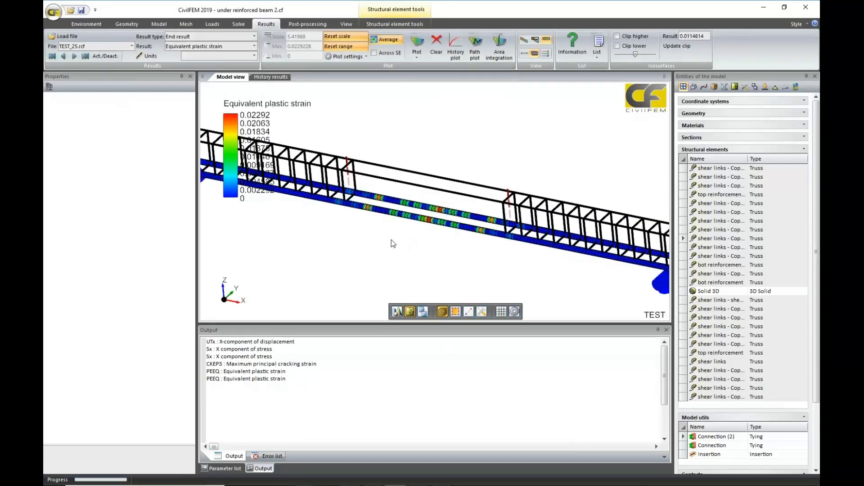
Examine the equivalent plastic strain along the bottom reinforcement bars at midspan and around the adjacent shear links.
scroll(391, 240, "up", 3)
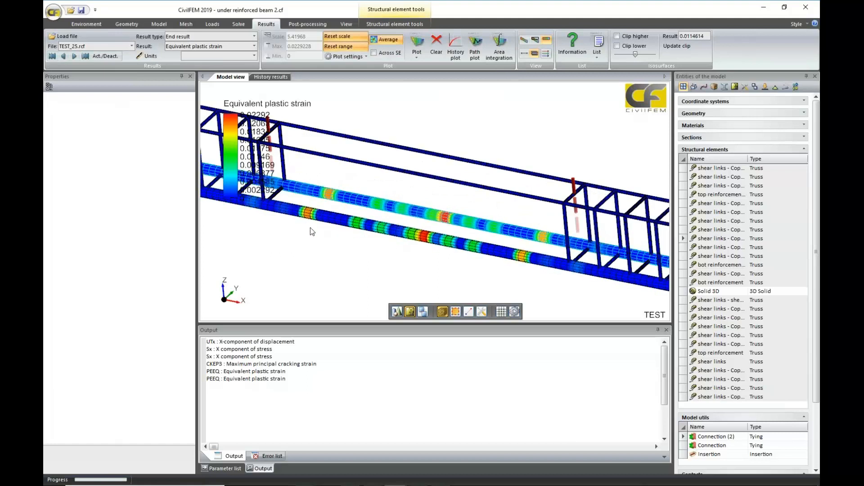
scroll(487, 255, "down", 3)
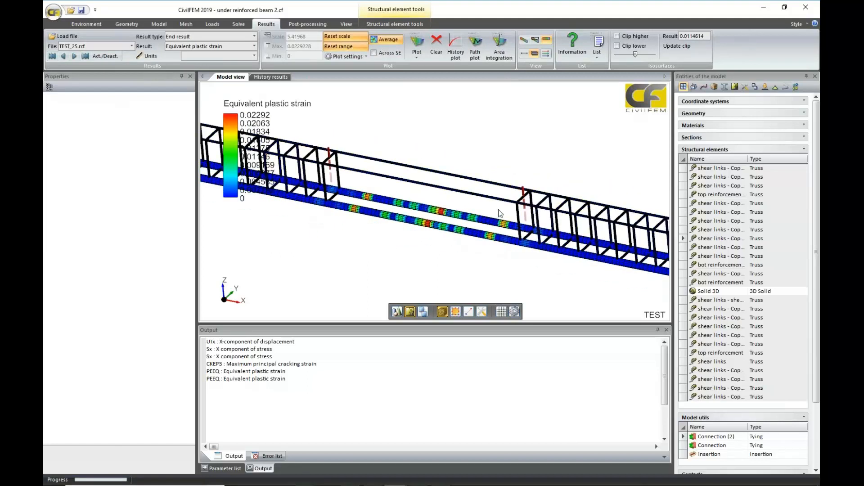
scroll(451, 253, "down", 3)
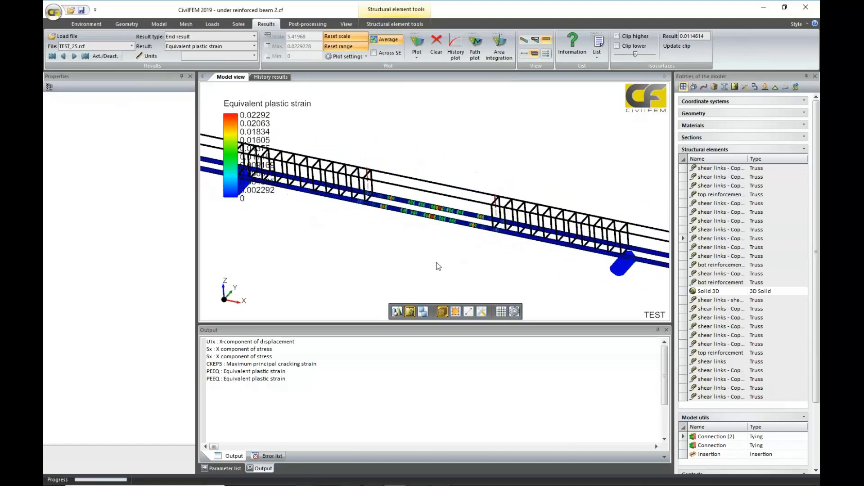
scroll(410, 242, "up", 3)
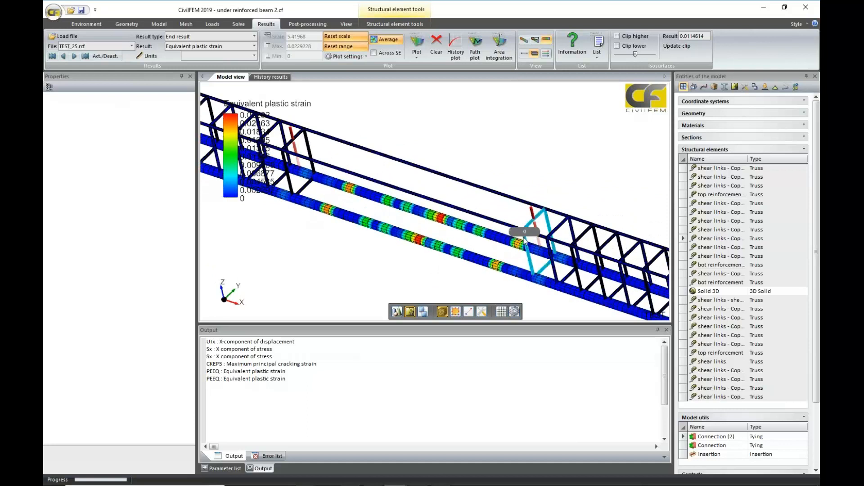
scroll(524, 241, "up", 4)
scroll(518, 226, "down", 5)
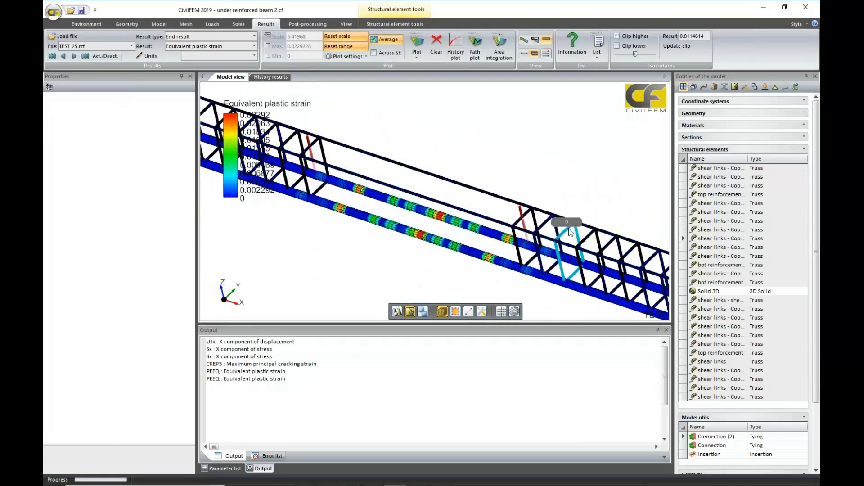
scroll(593, 239, "down", 5)
mouse_move(391, 256)
middle_mouse_down()
mouse_move(410, 214)
mouse_move(408, 257)
middle_mouse_up()
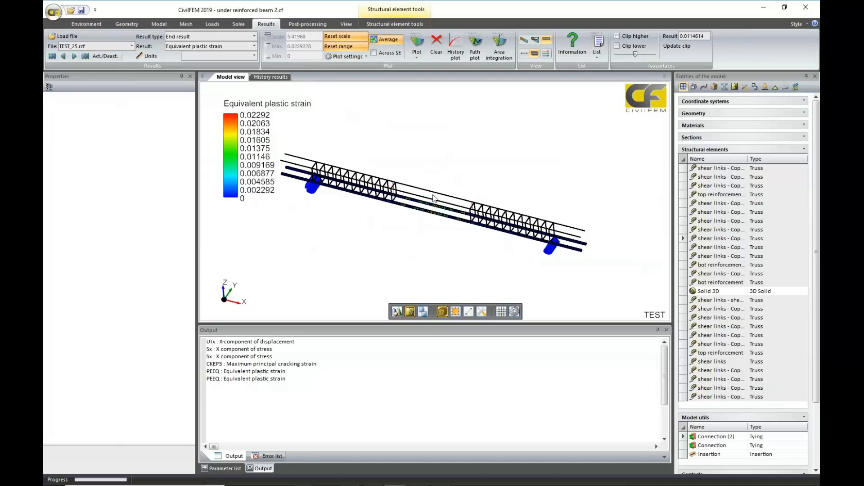
Hide all structural elements and display only Solid 3D with its equivalent plastic strain.
left_click(683, 159)
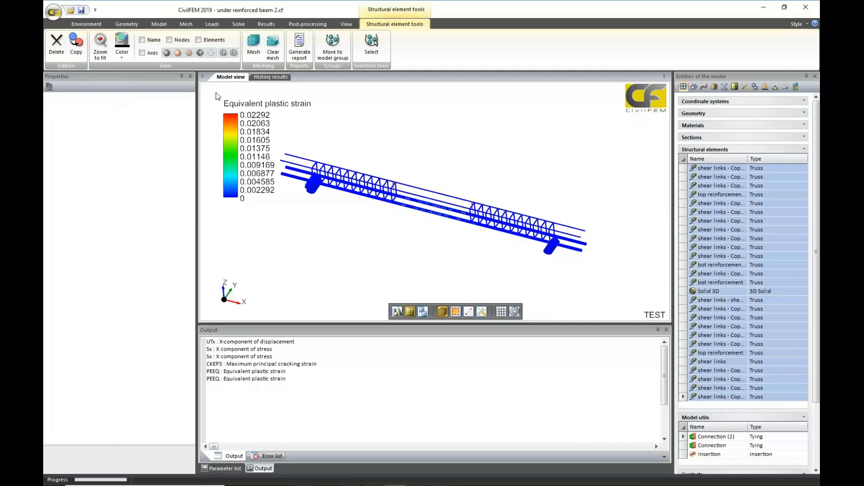
left_click(211, 52)
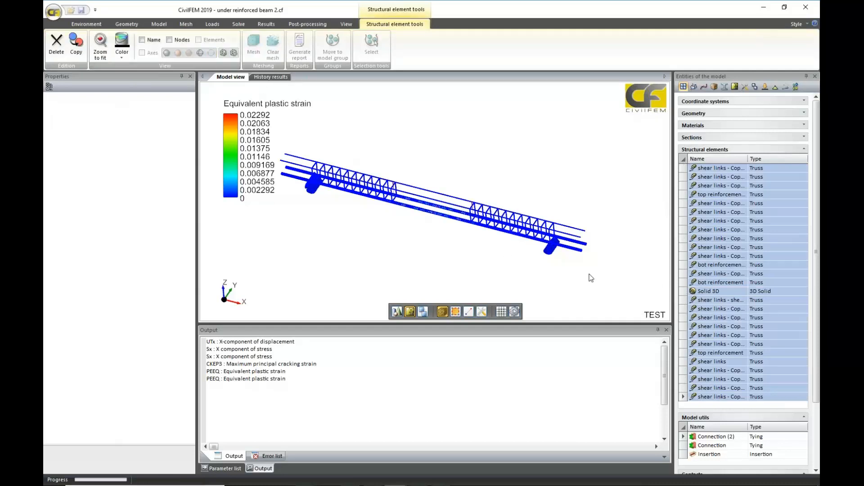
left_click(693, 292)
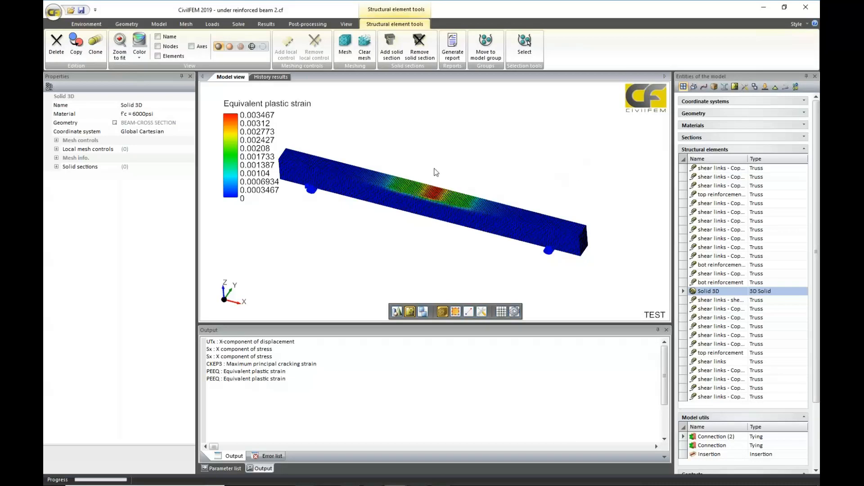
Check the crushing strain in the cracking properties of concrete f'c = 6000psi against the plastic strain at the top of midspan.
left_click(707, 127)
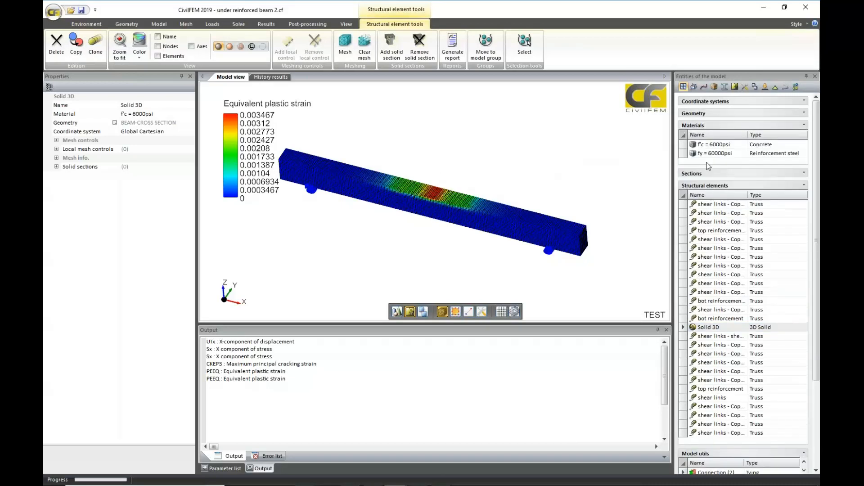
left_click(713, 145)
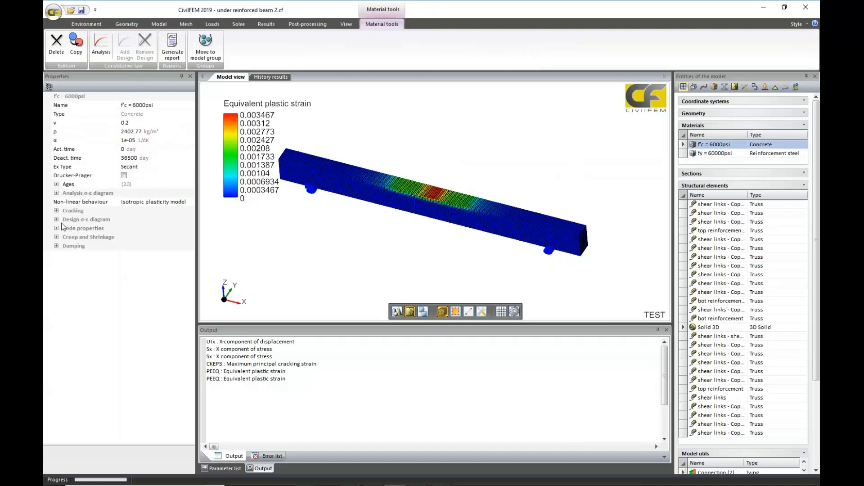
left_click(57, 210)
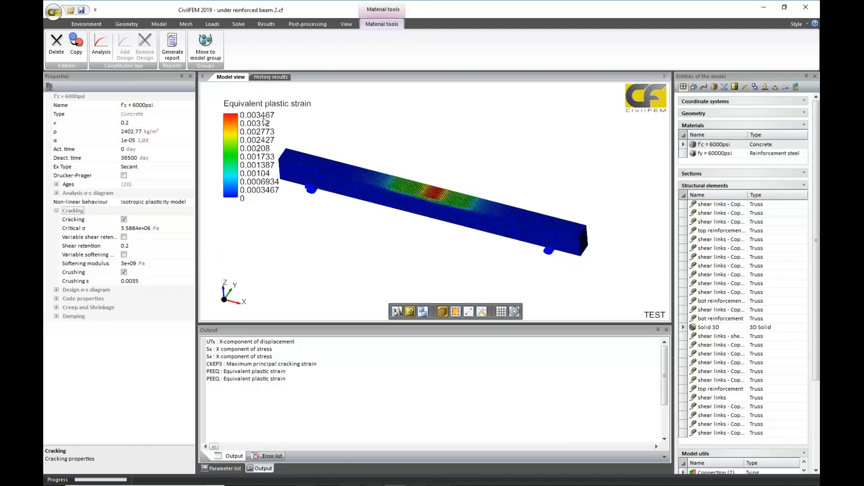
scroll(407, 262, "up", 5)
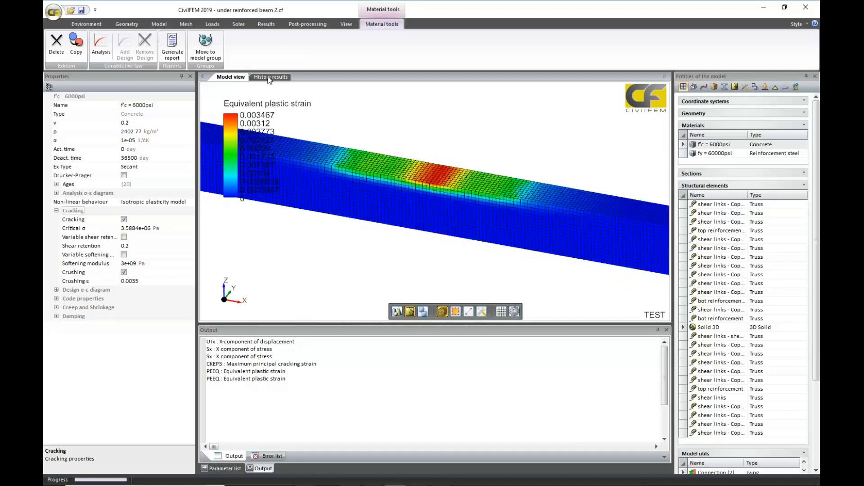
Compare the reaction force versus displacement history curve with the beam's equivalent plastic strain plot.
left_click(269, 78)
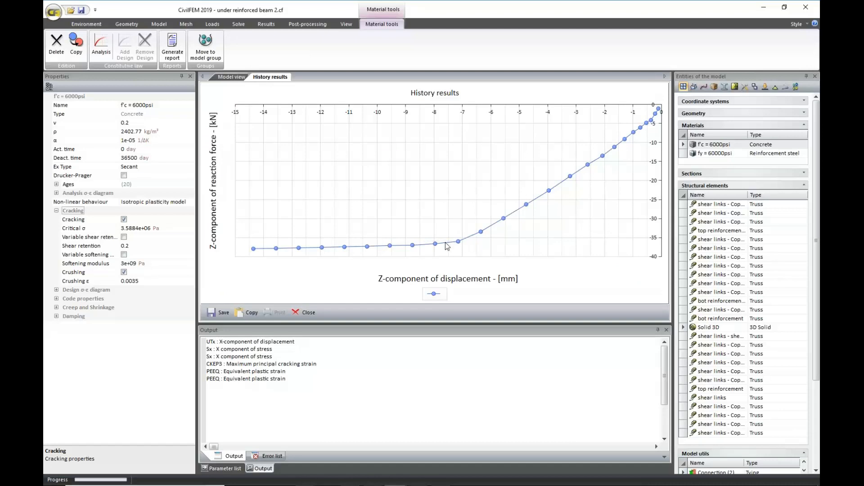
left_click(228, 77)
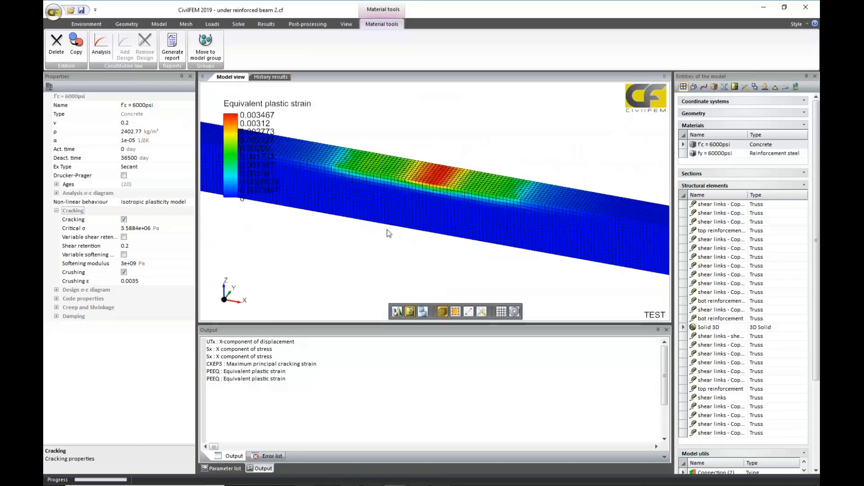
left_click(274, 78)
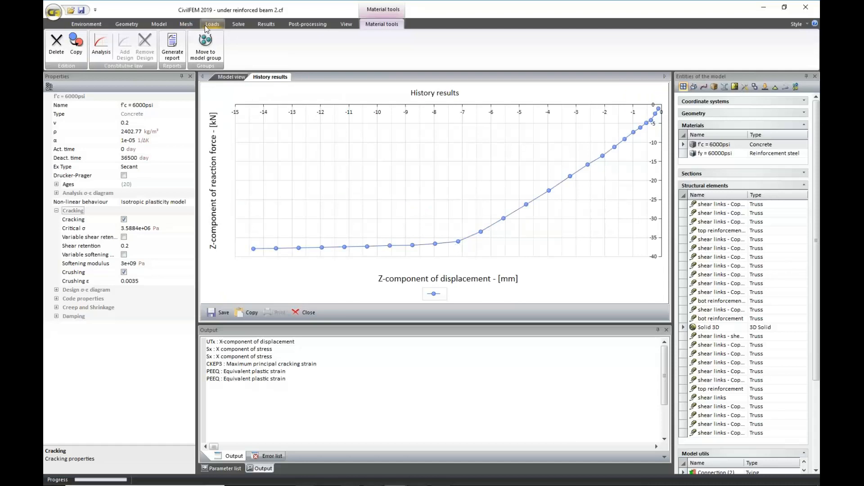
Load the intermediate results file TEST_15.rcf.
left_click(265, 26)
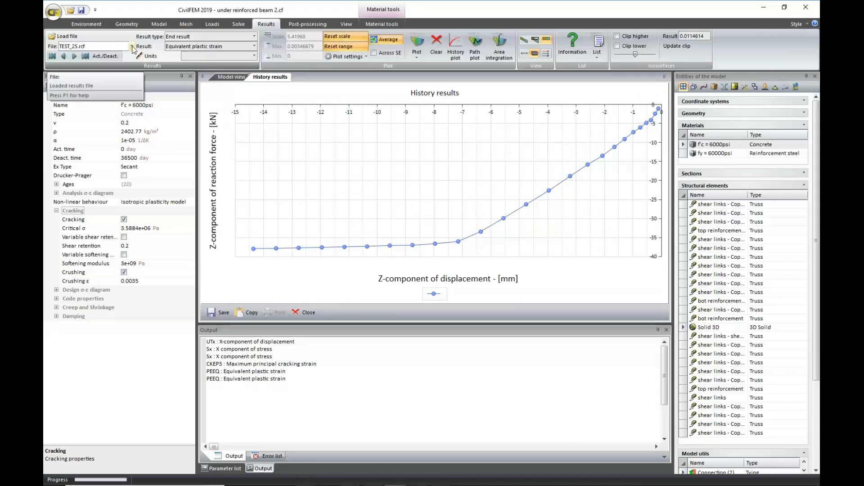
left_click(131, 47)
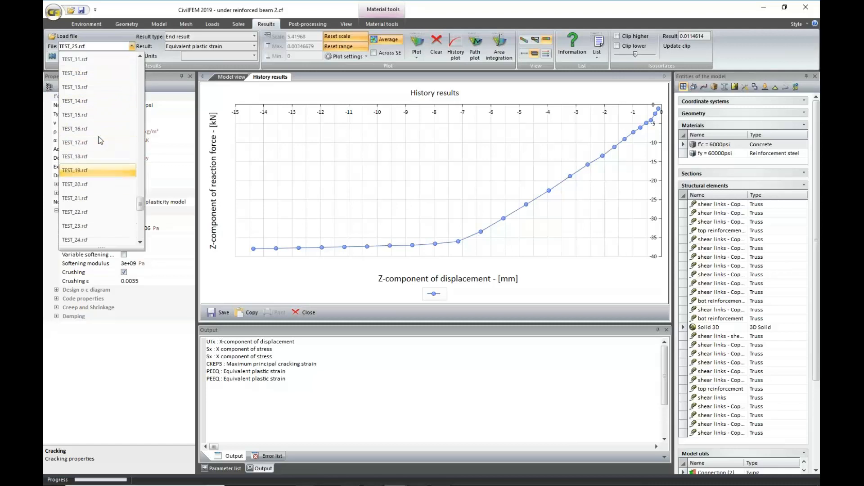
left_click(94, 116)
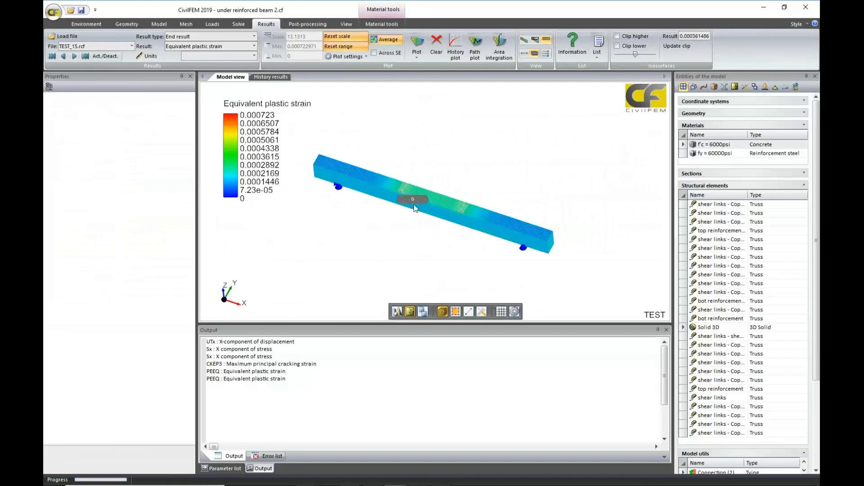
Plot the Maximum principal strain for TEST_15.rcf and view the beam from the side.
left_click(255, 46)
left_click_drag(229, 109, 225, 409)
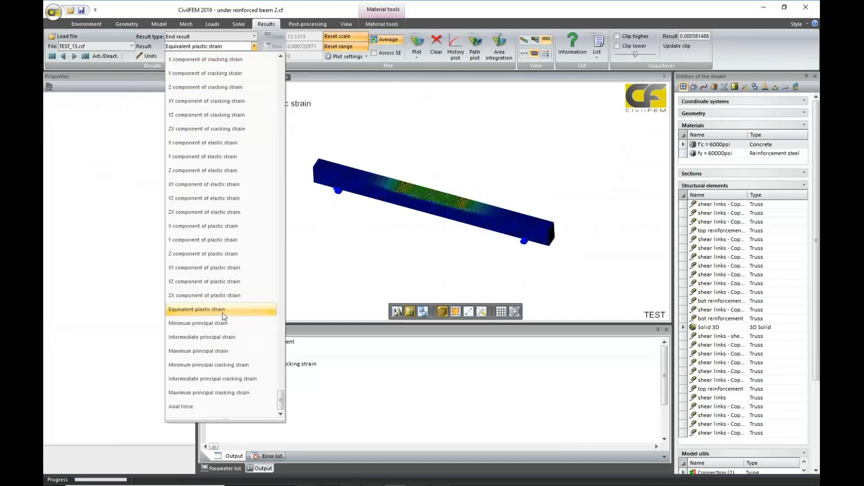
left_click(223, 351)
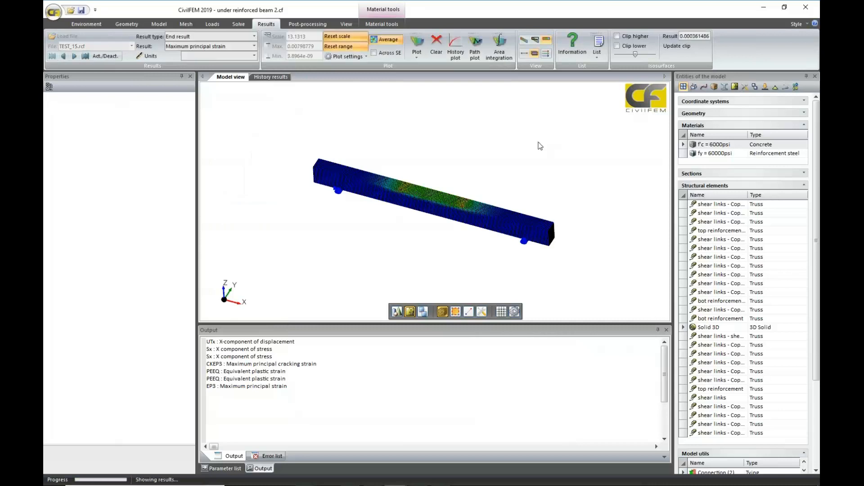
middle_click_drag(442, 281, 464, 220)
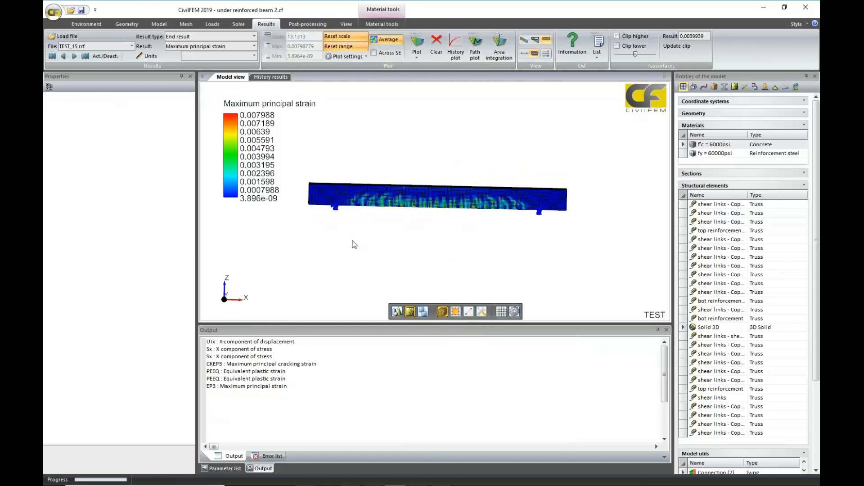